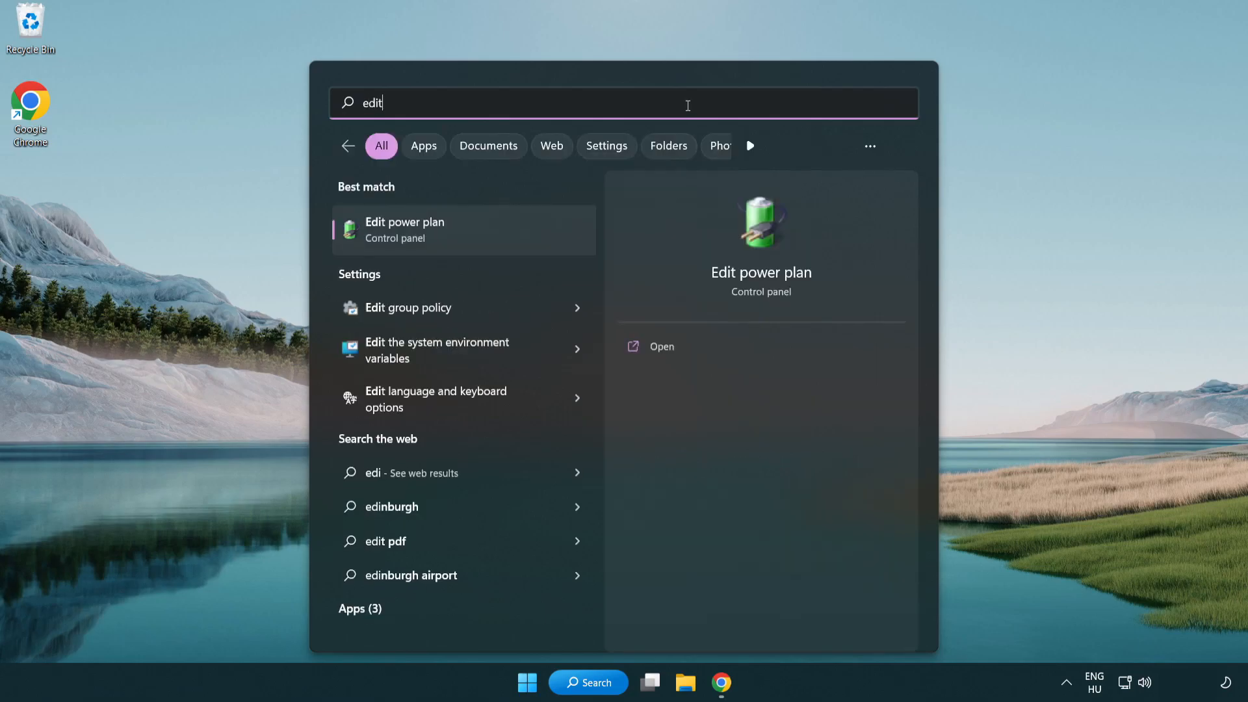
# Step: Find Edit power plan through Windows search, activate the High performance plan in Power Options, and close the window
pyautogui.write('plan')
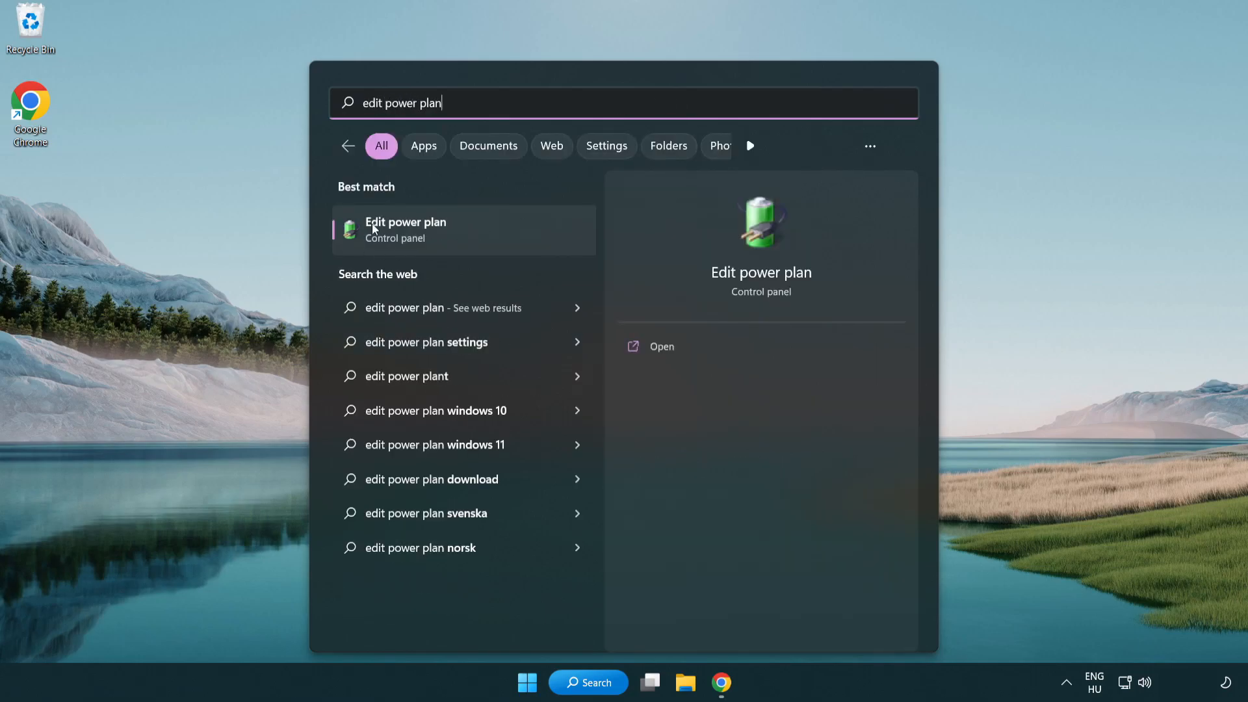
pyautogui.click(470, 236)
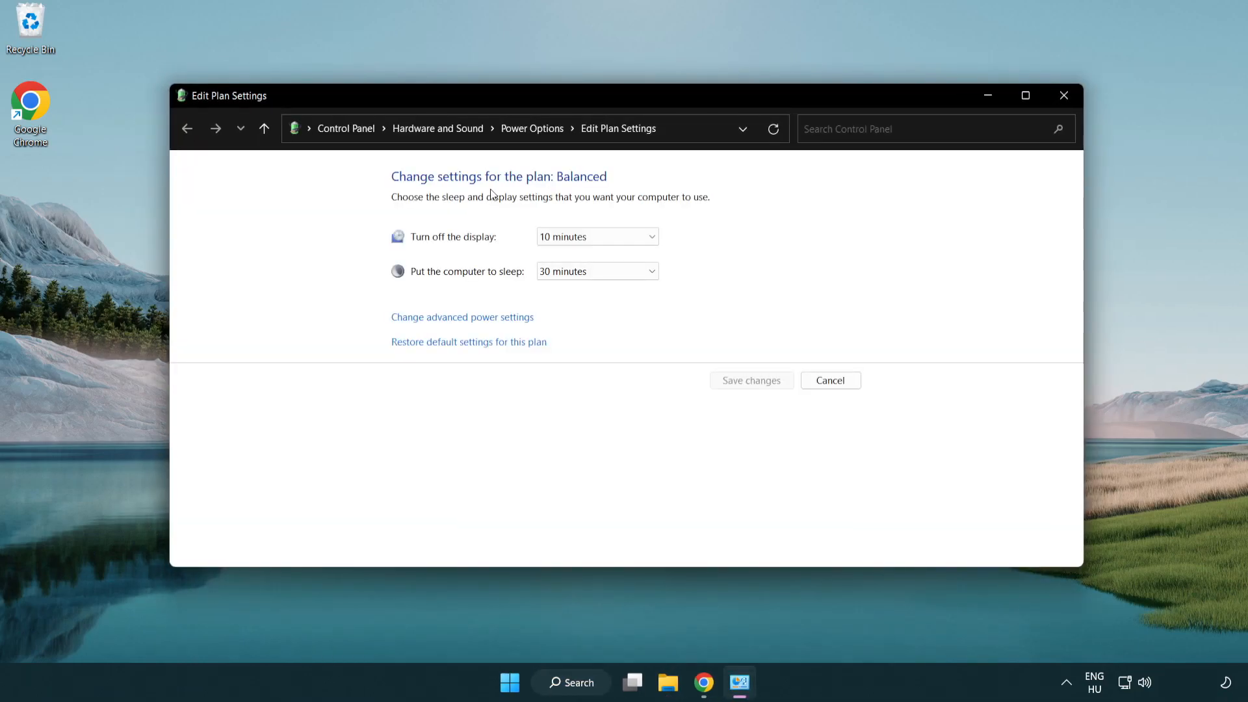
pyautogui.click(545, 142)
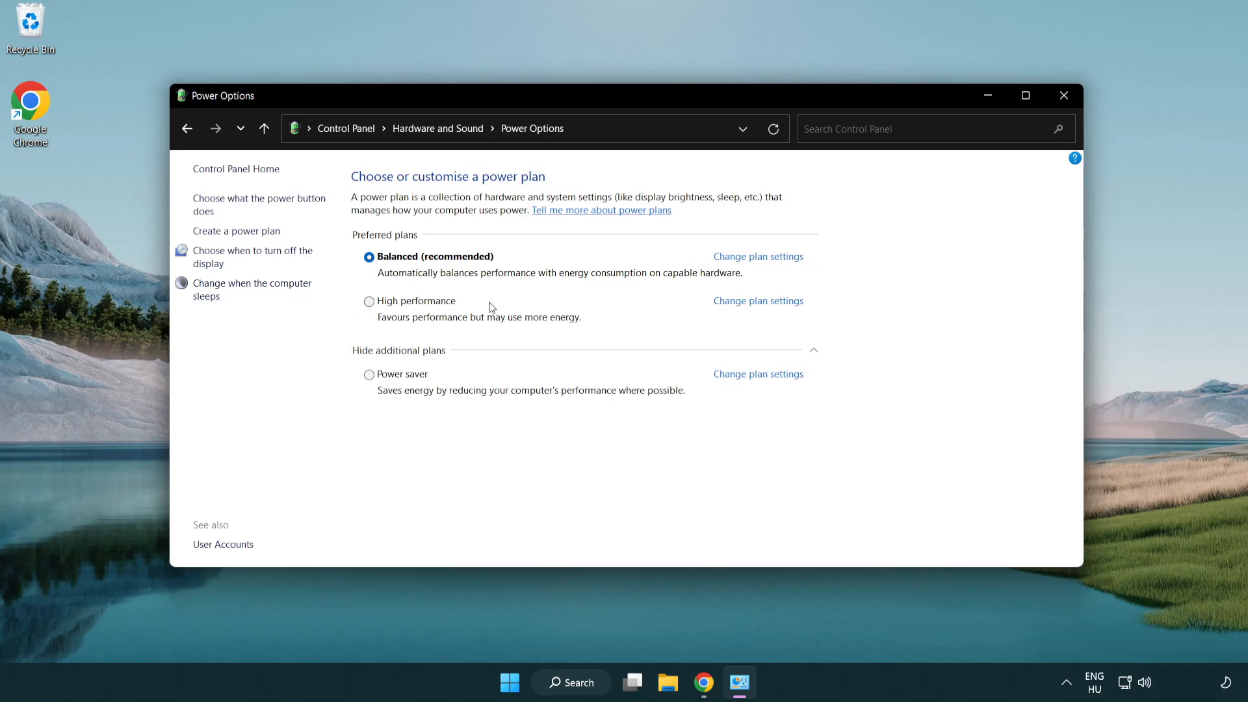
pyautogui.click(369, 303)
pyautogui.click(1062, 96)
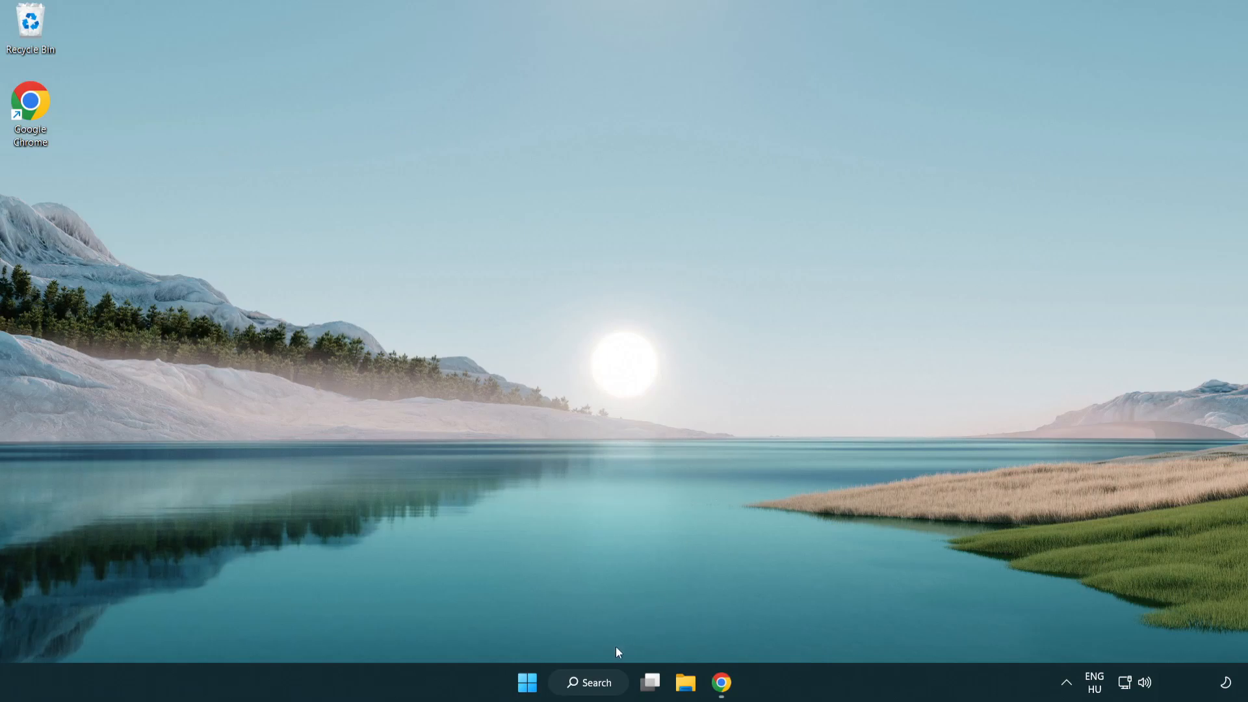
# Step: Open Device Manager through Windows search and move its window towards the middle of the desktop
pyautogui.click(588, 683)
pyautogui.write('device manager')
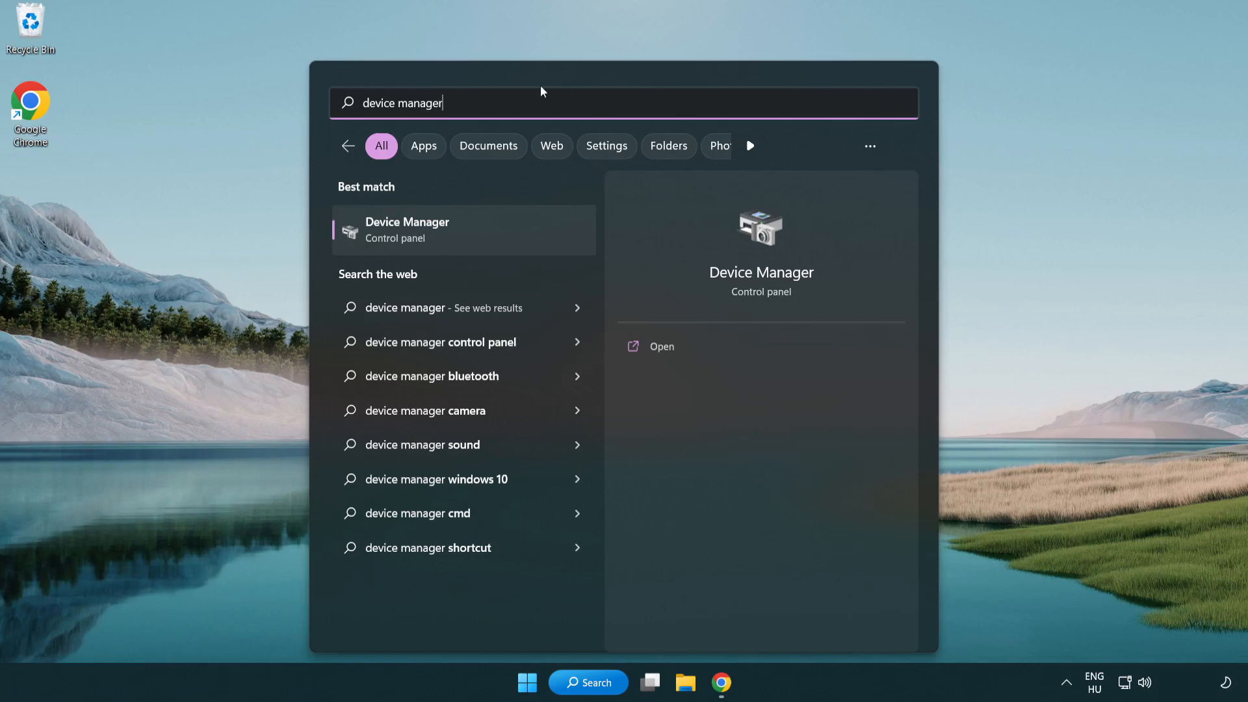
pyautogui.click(478, 237)
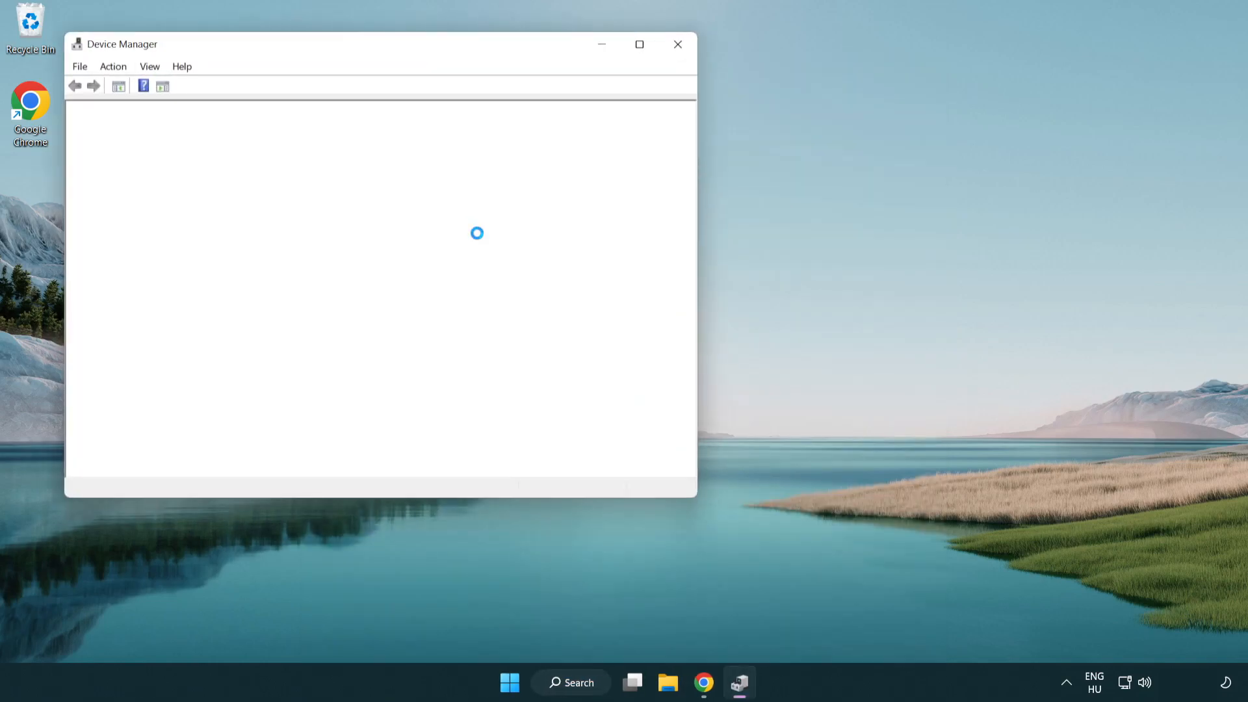
pyautogui.moveTo(409, 48); pyautogui.dragTo(641, 117)
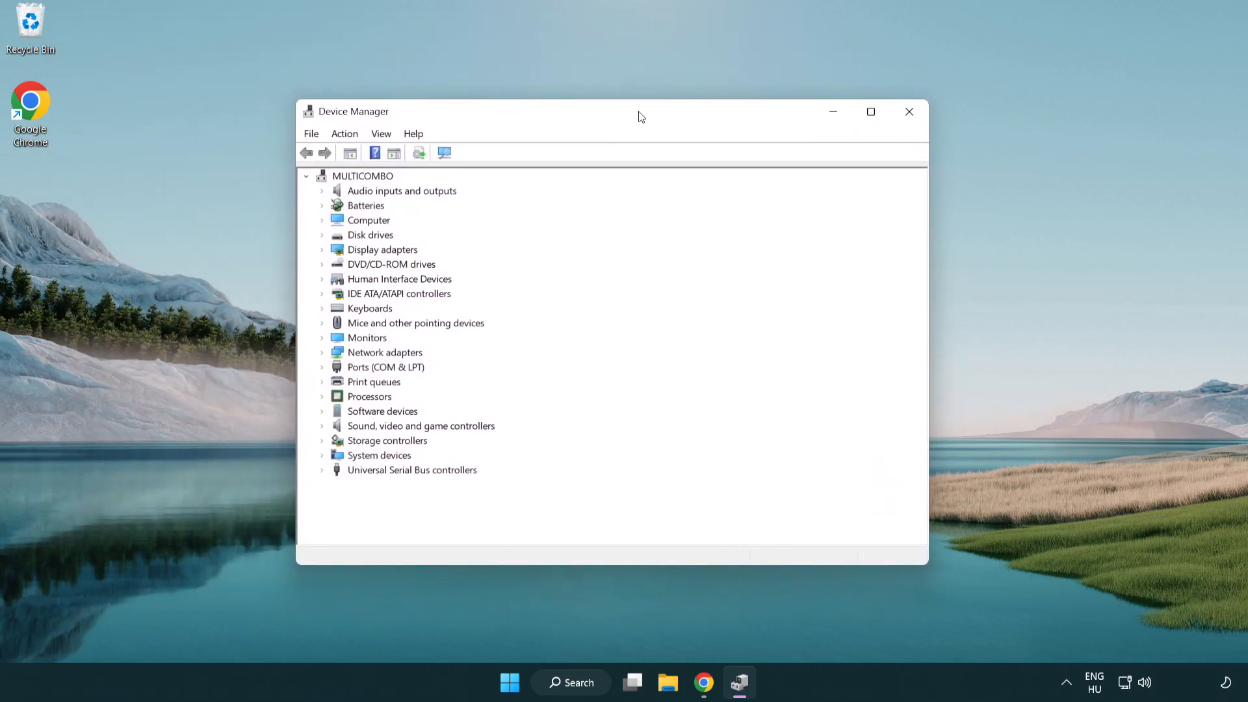
# Step: Run an automatic driver update search for the VMware SVGA 3D display adapter, and close Device Manager
pyautogui.click(351, 249)
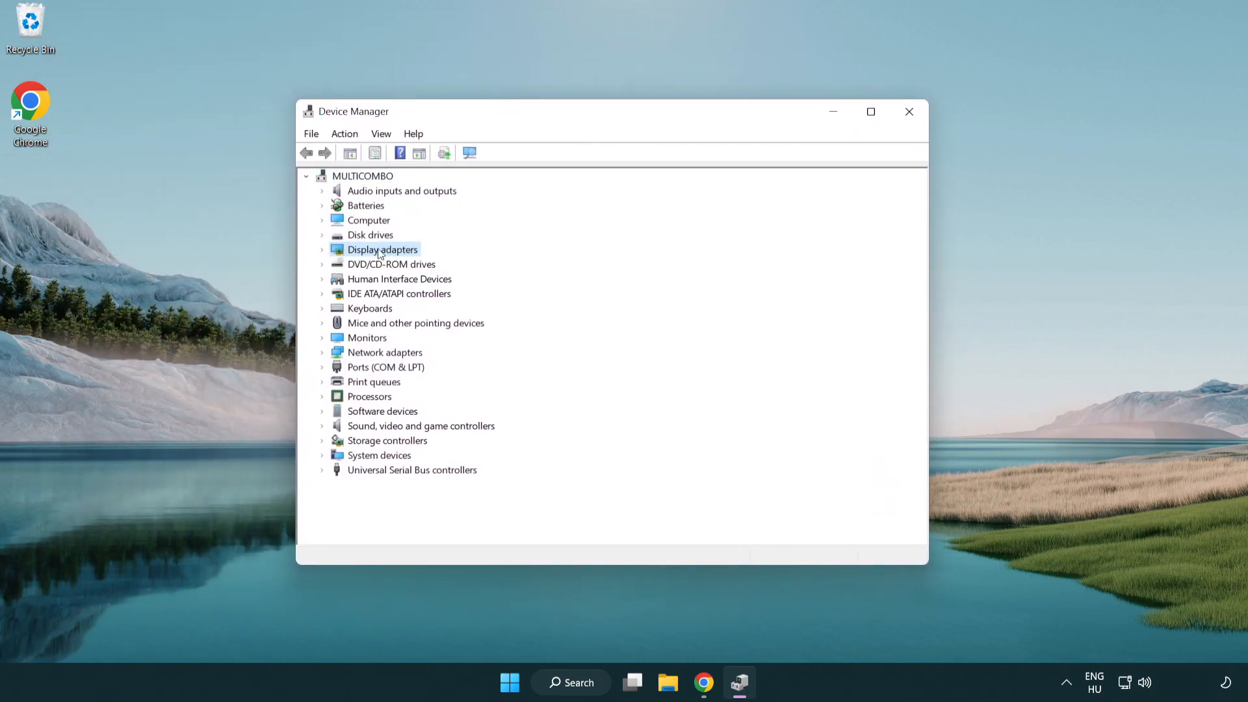
pyautogui.click(322, 250)
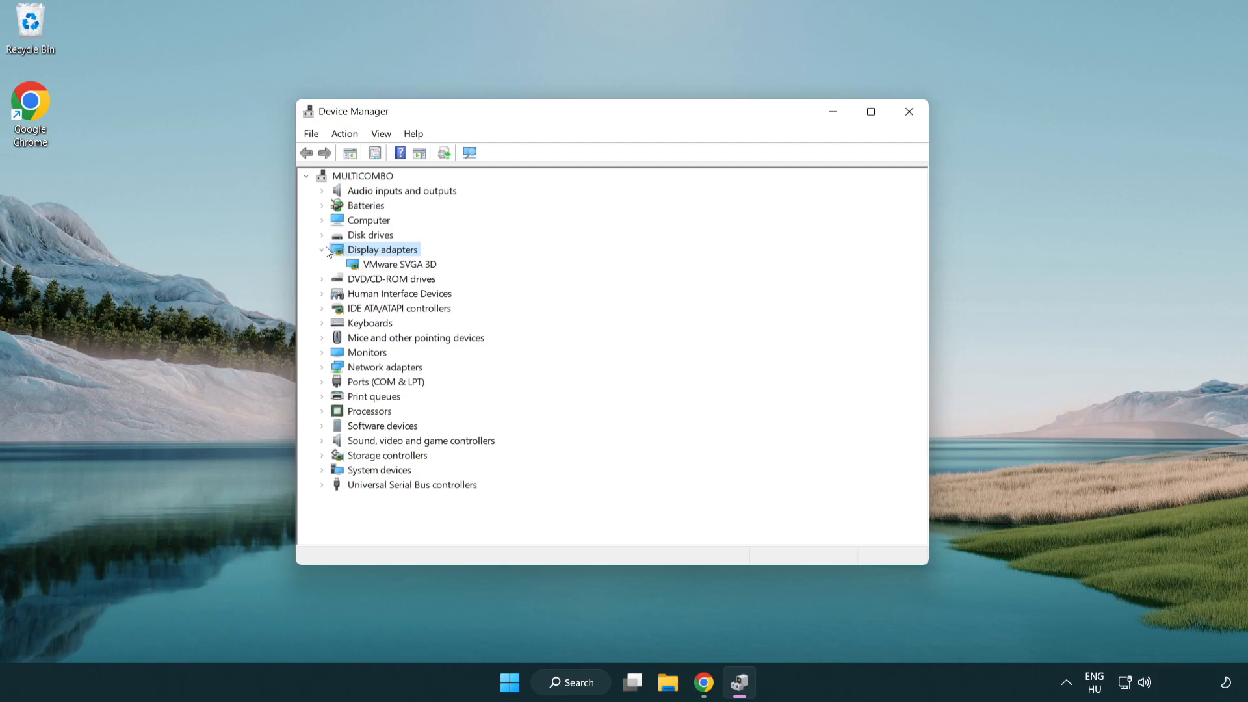
pyautogui.click(357, 264)
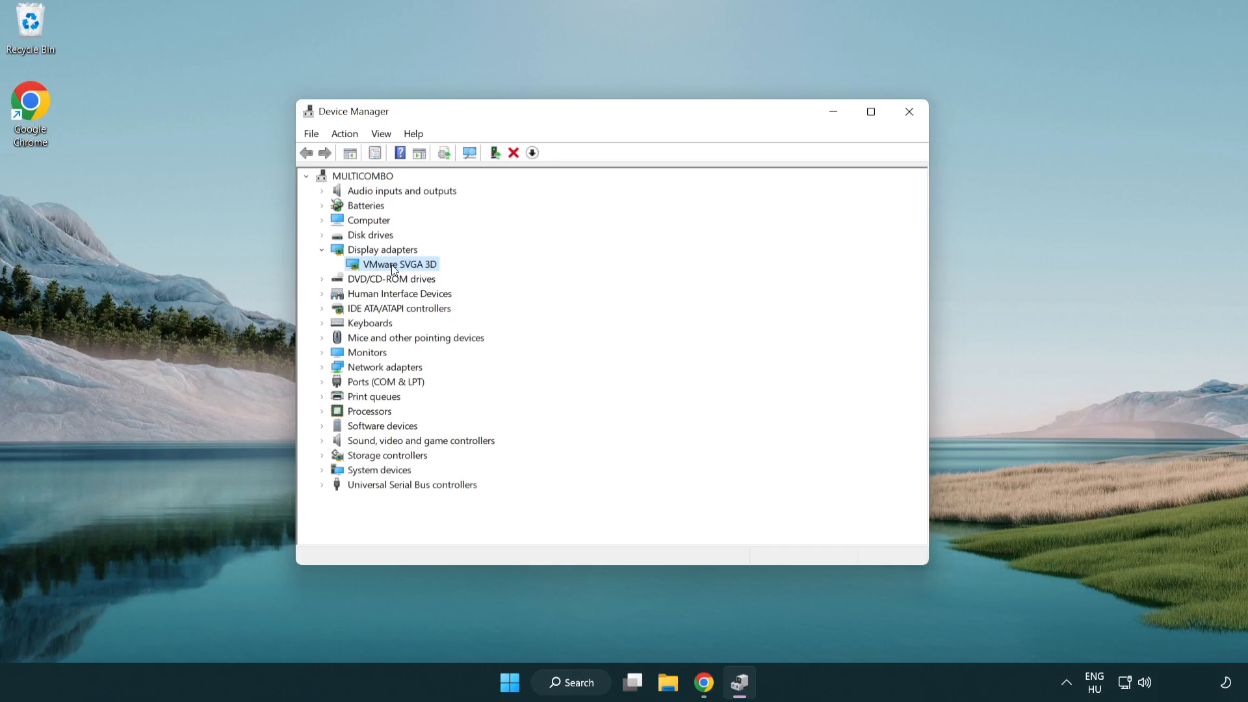
pyautogui.rightClick(394, 269)
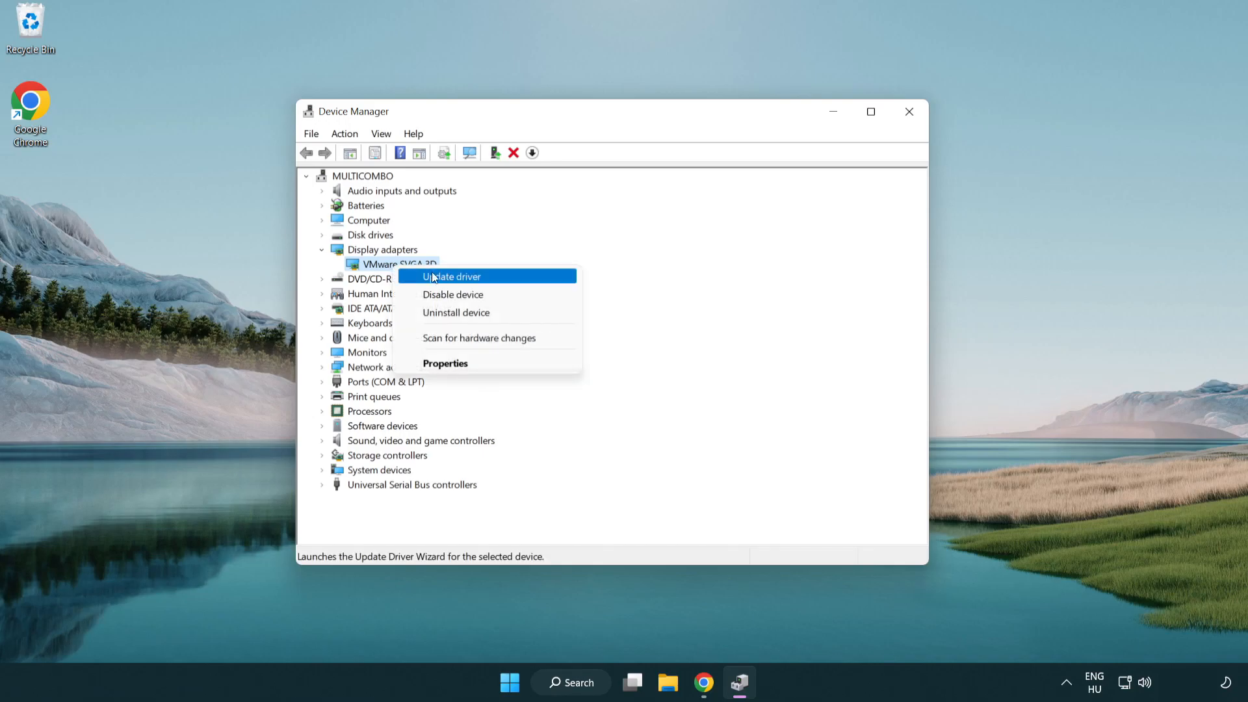
pyautogui.click(497, 278)
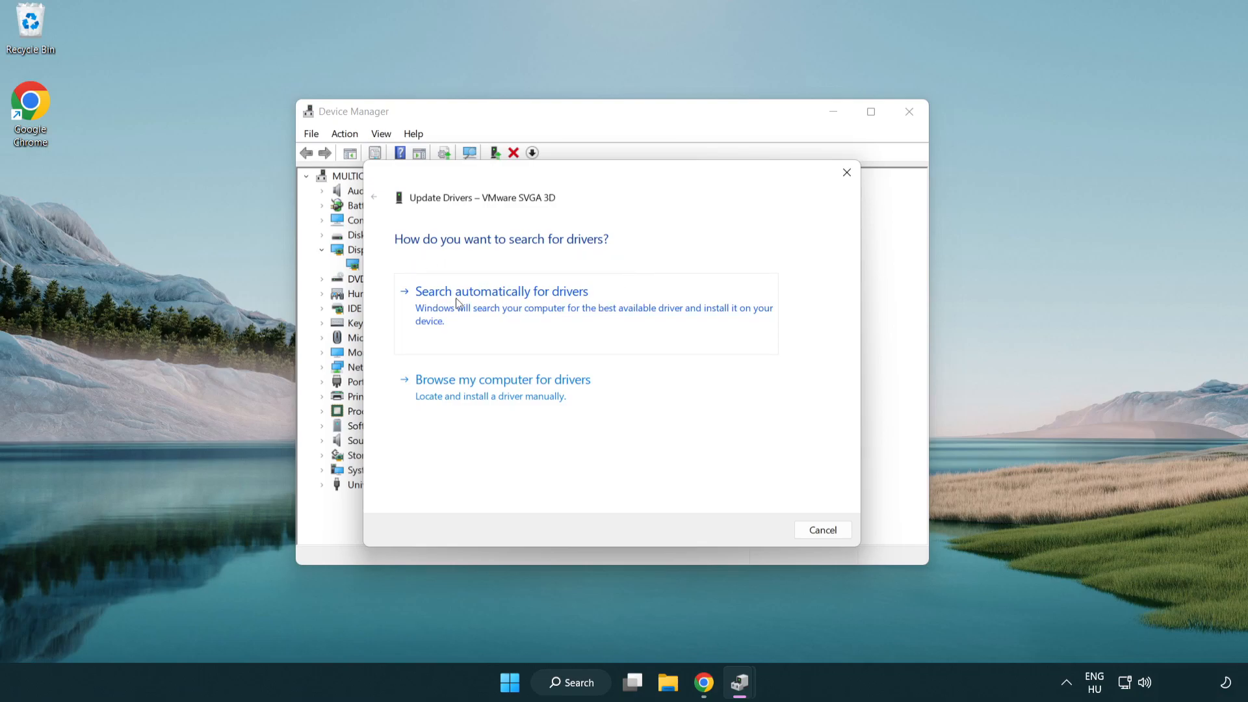
pyautogui.click(511, 304)
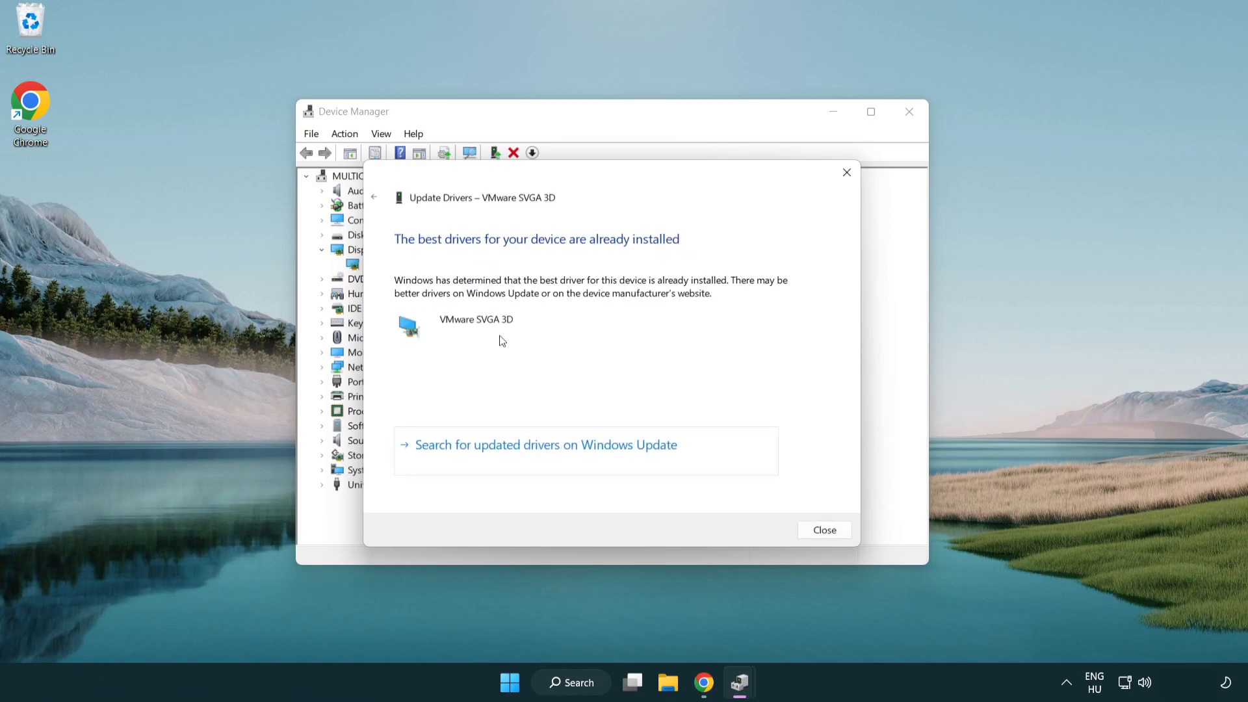
pyautogui.click(820, 531)
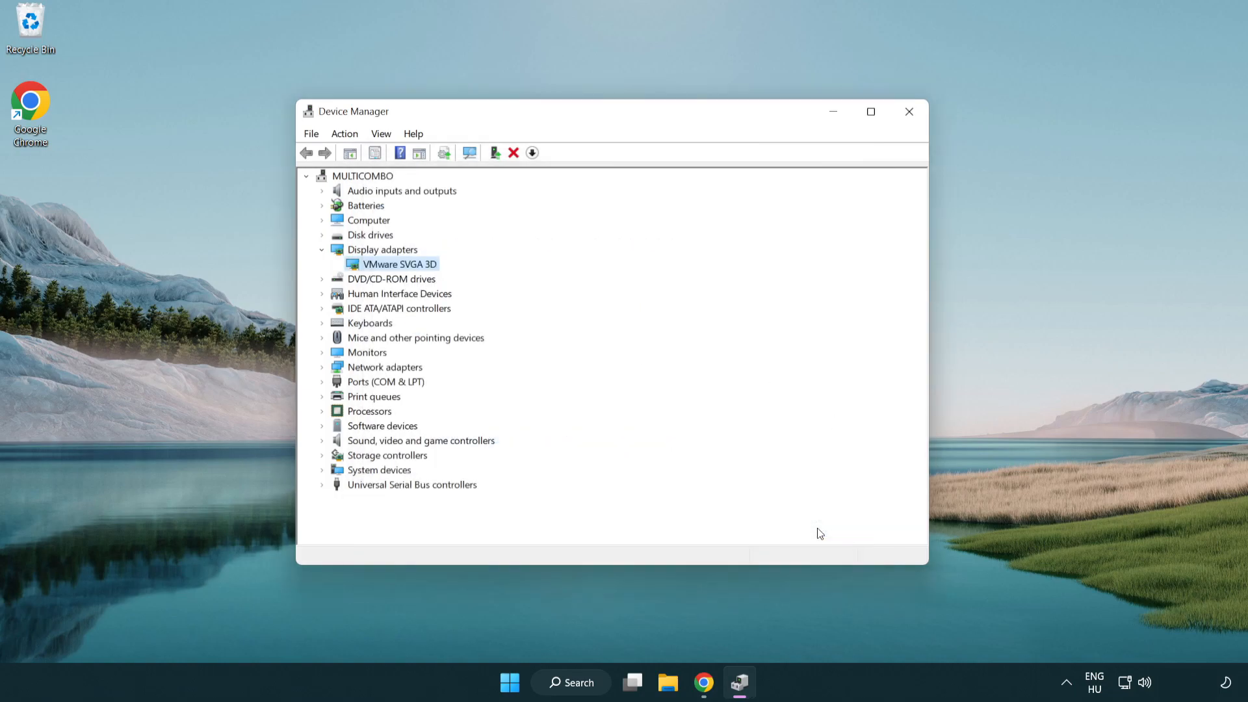
pyautogui.click(908, 114)
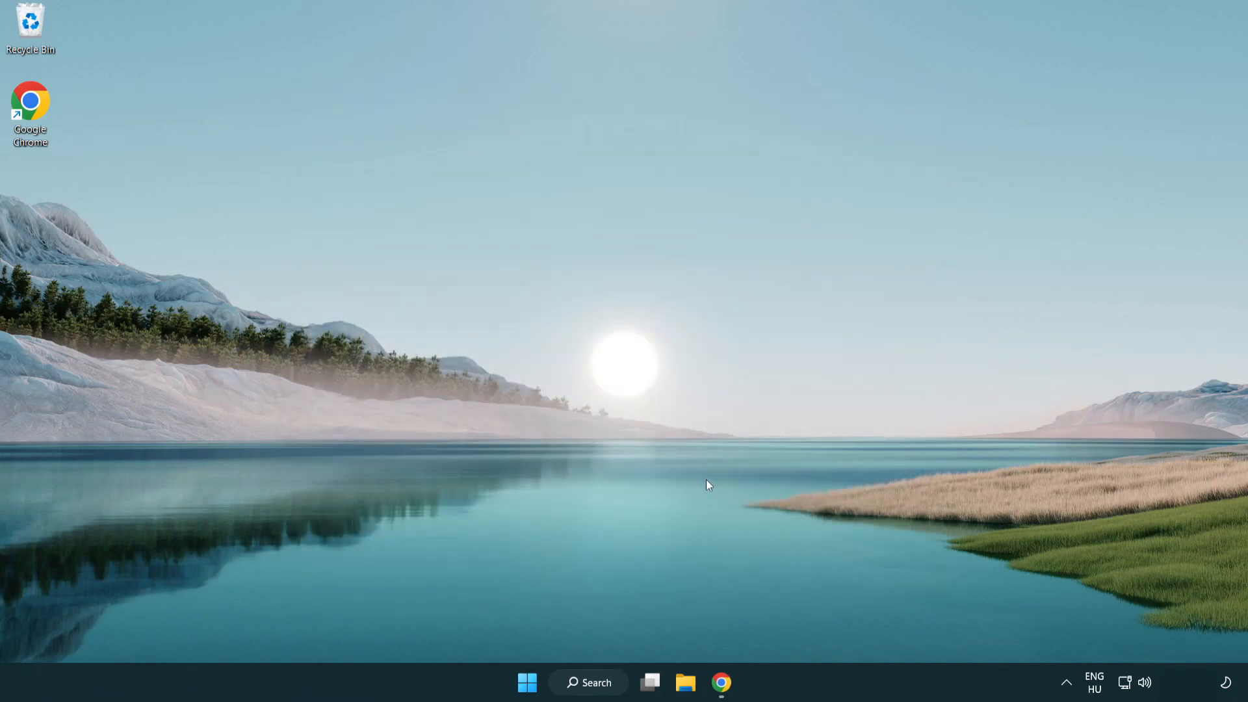
# Step: Search Windows for "game mode" and open the Game Mode settings to check whether Game Mode is on
pyautogui.click(597, 688)
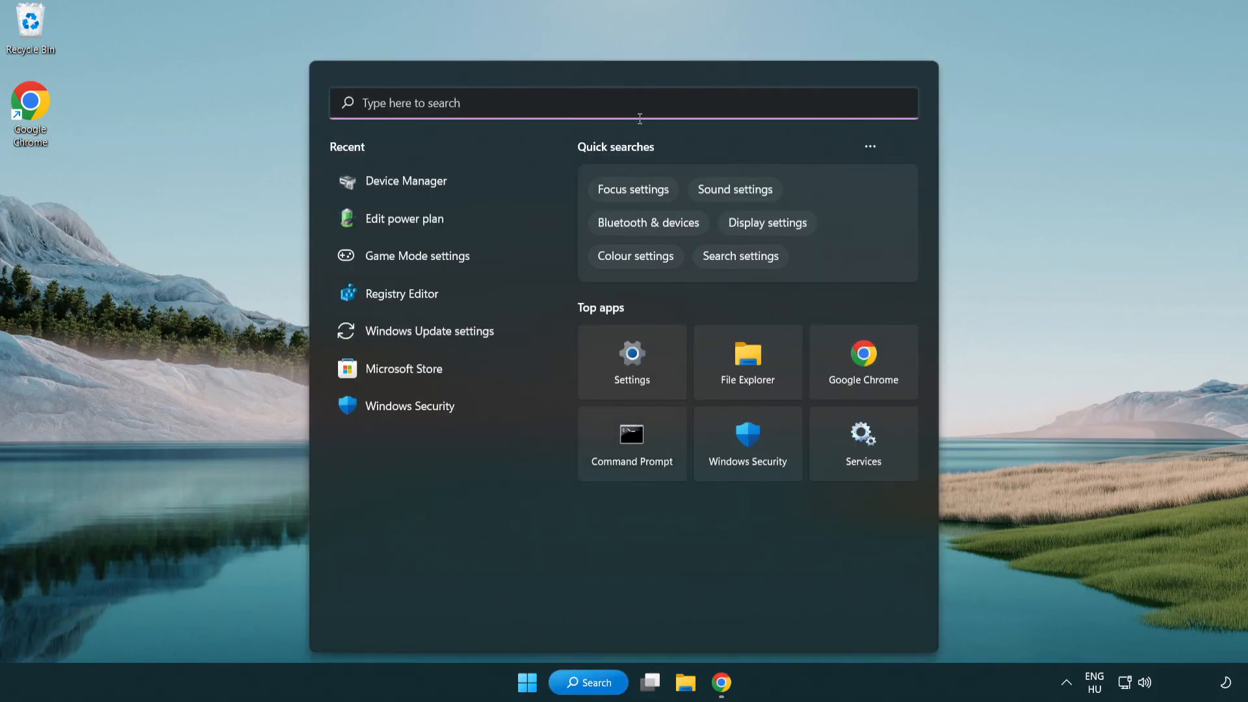
pyautogui.write('game')
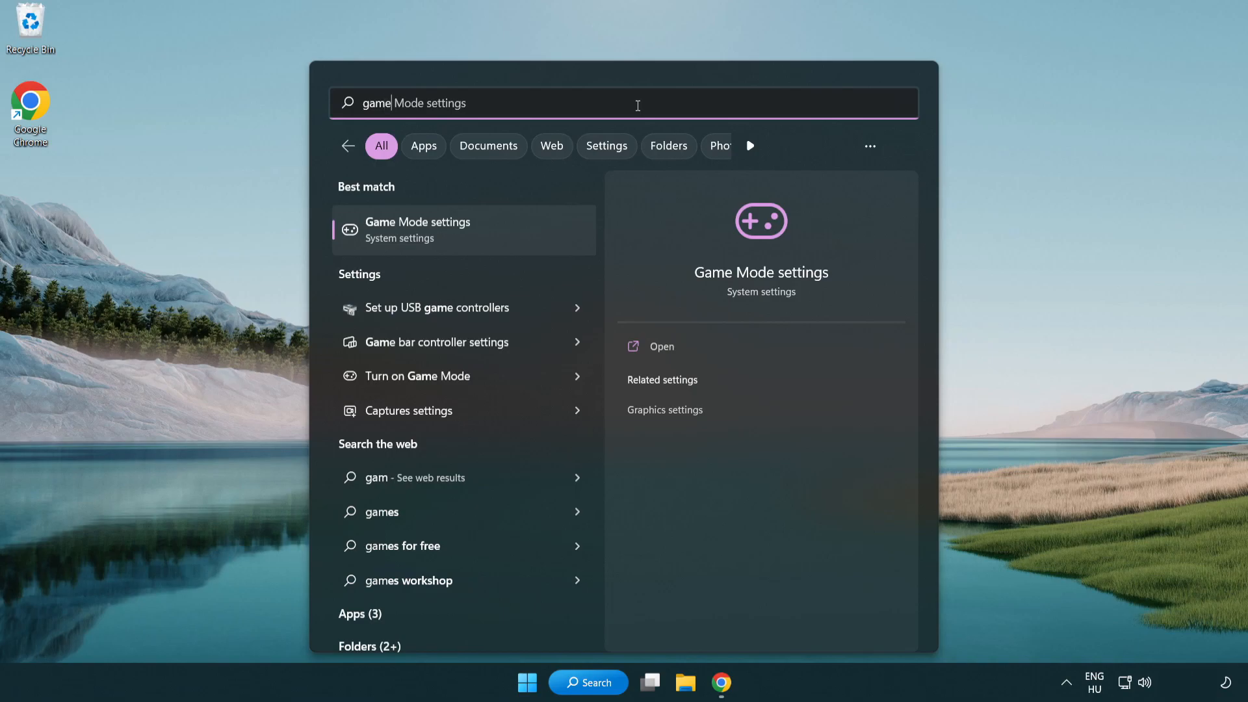
pyautogui.write(' mode')
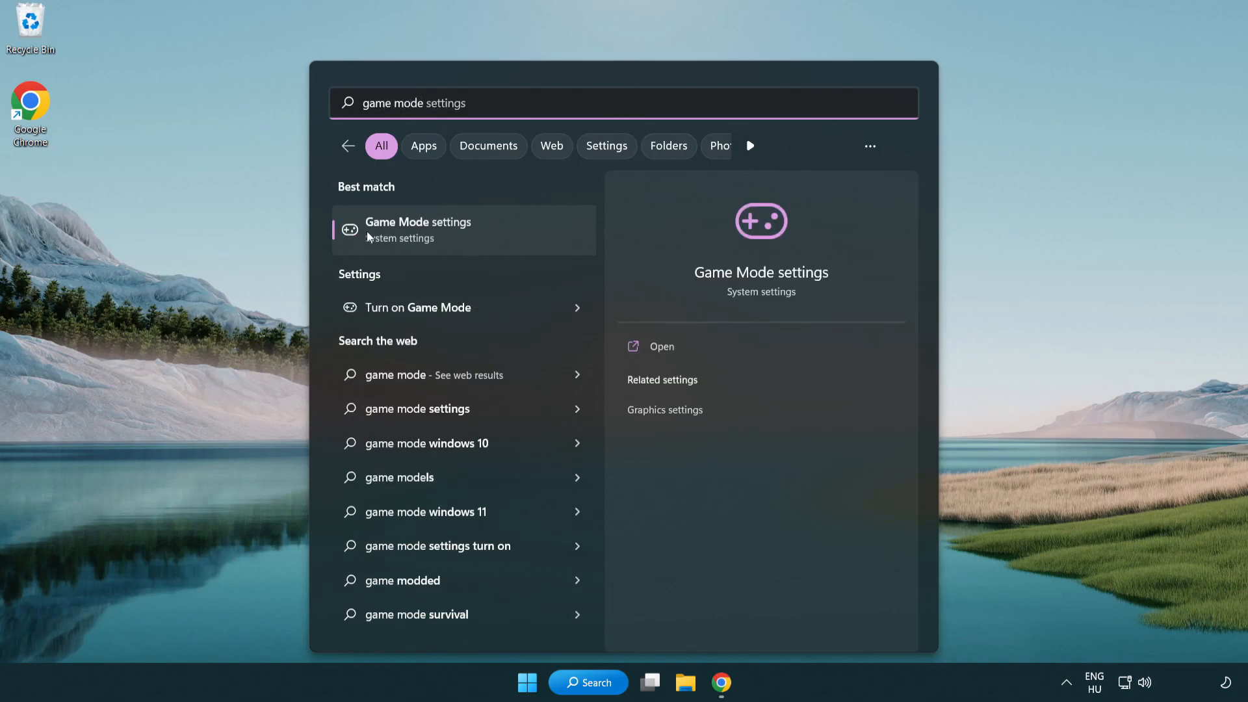
pyautogui.click(468, 233)
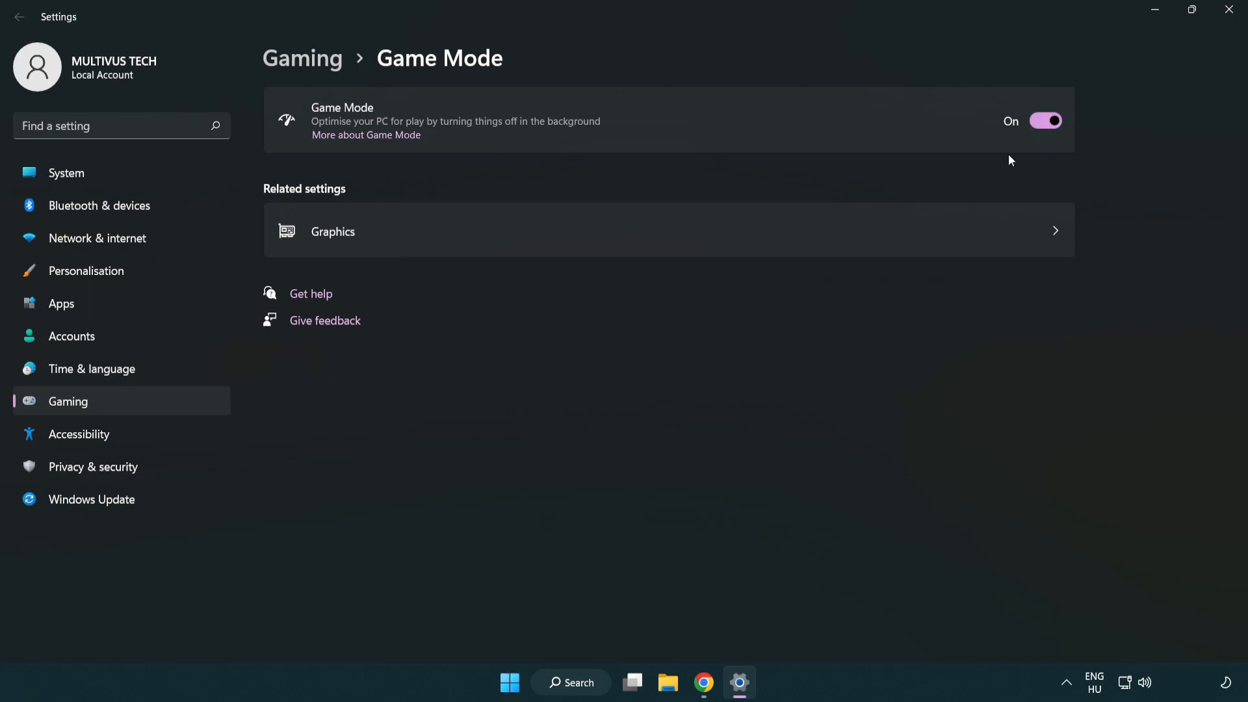
# Step: Check the Xbox Game Bar controller button setting under Gaming, and close Settings
pyautogui.click(322, 65)
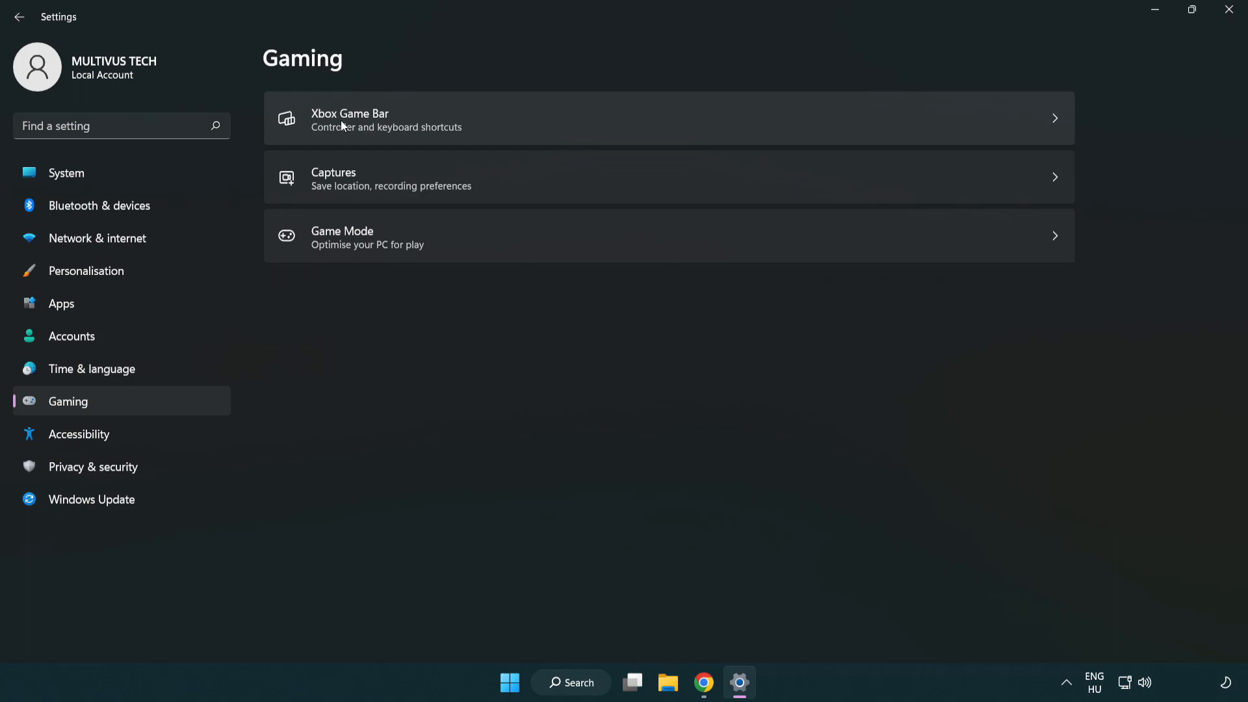
pyautogui.click(553, 122)
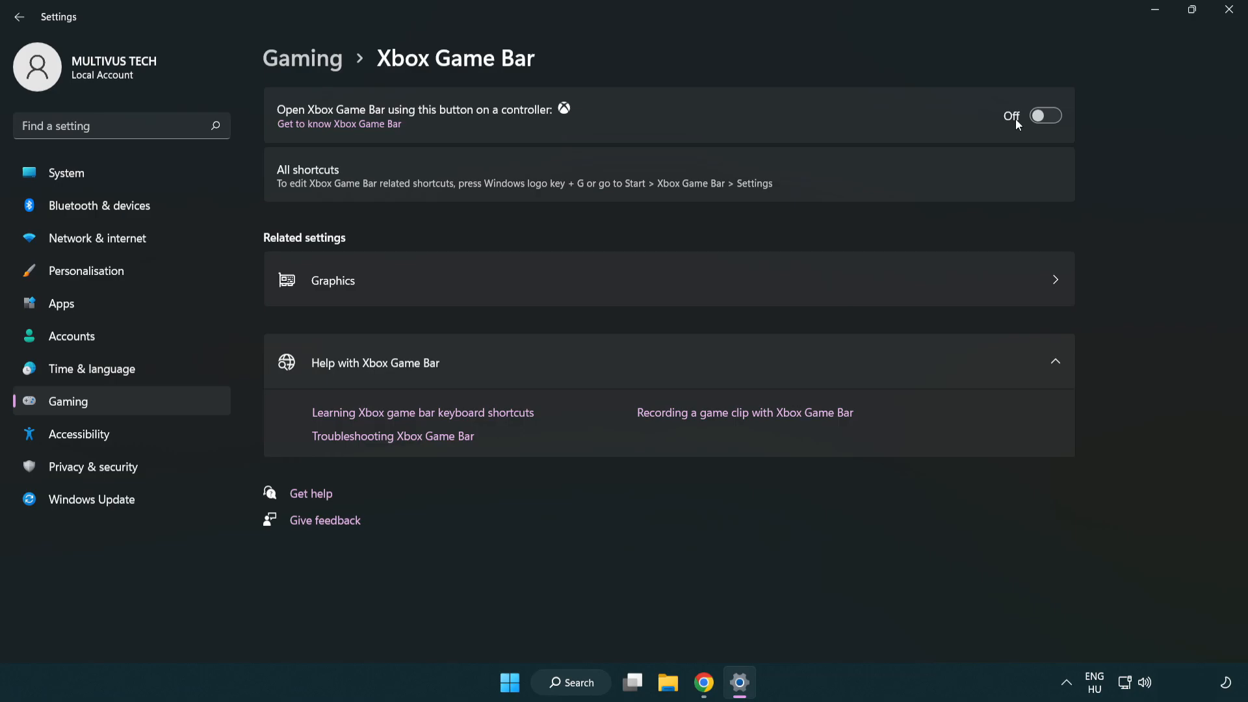
pyautogui.click(1229, 10)
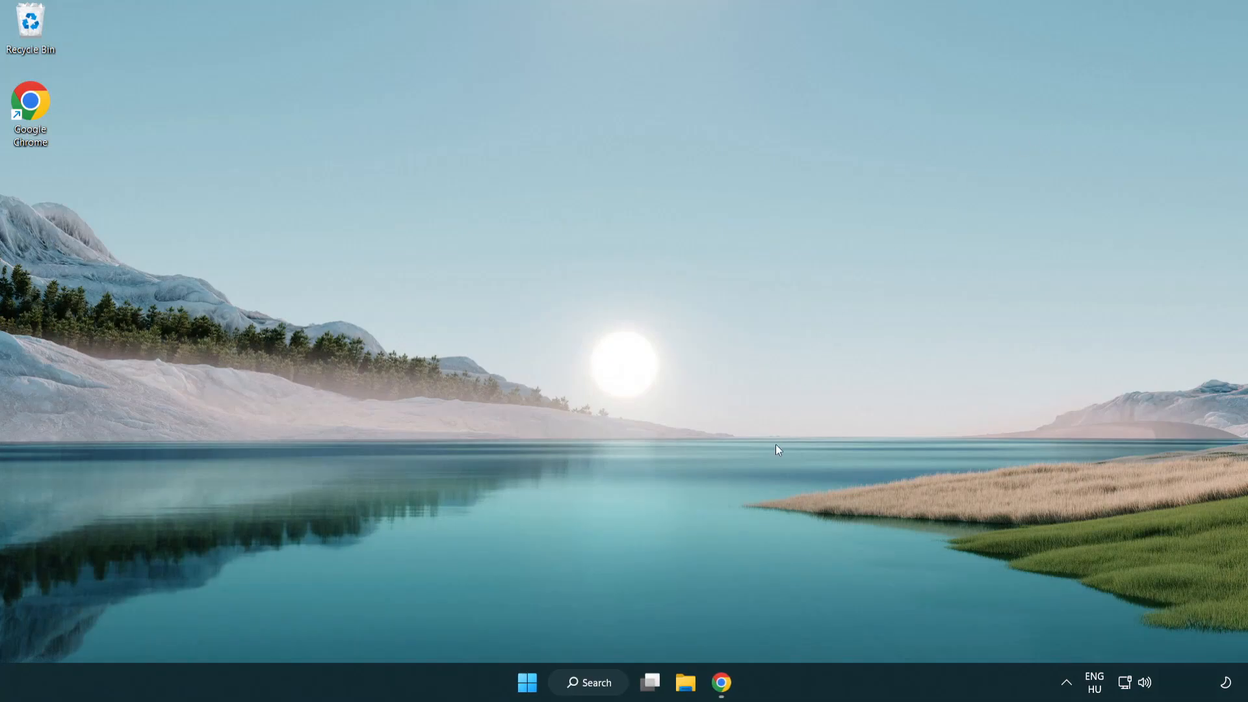
# Step: Open Task Manager and end the Google Chrome process
pyautogui.rightClick(527, 684)
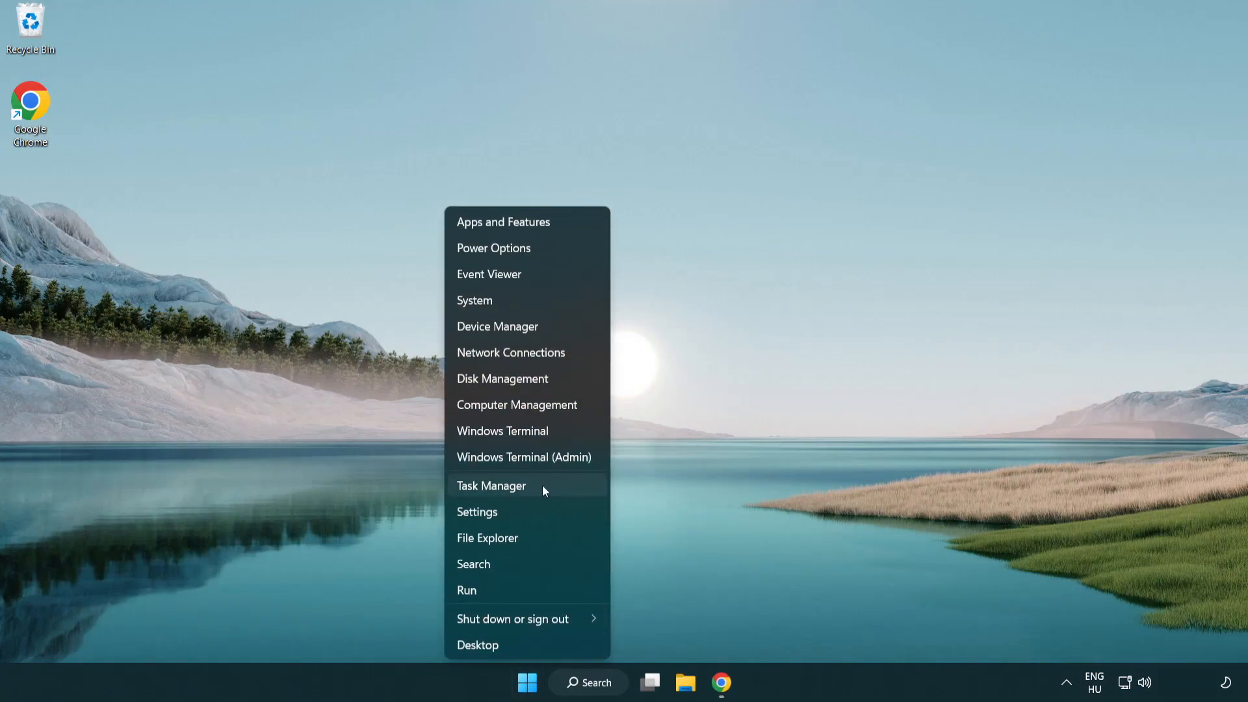
pyautogui.click(547, 487)
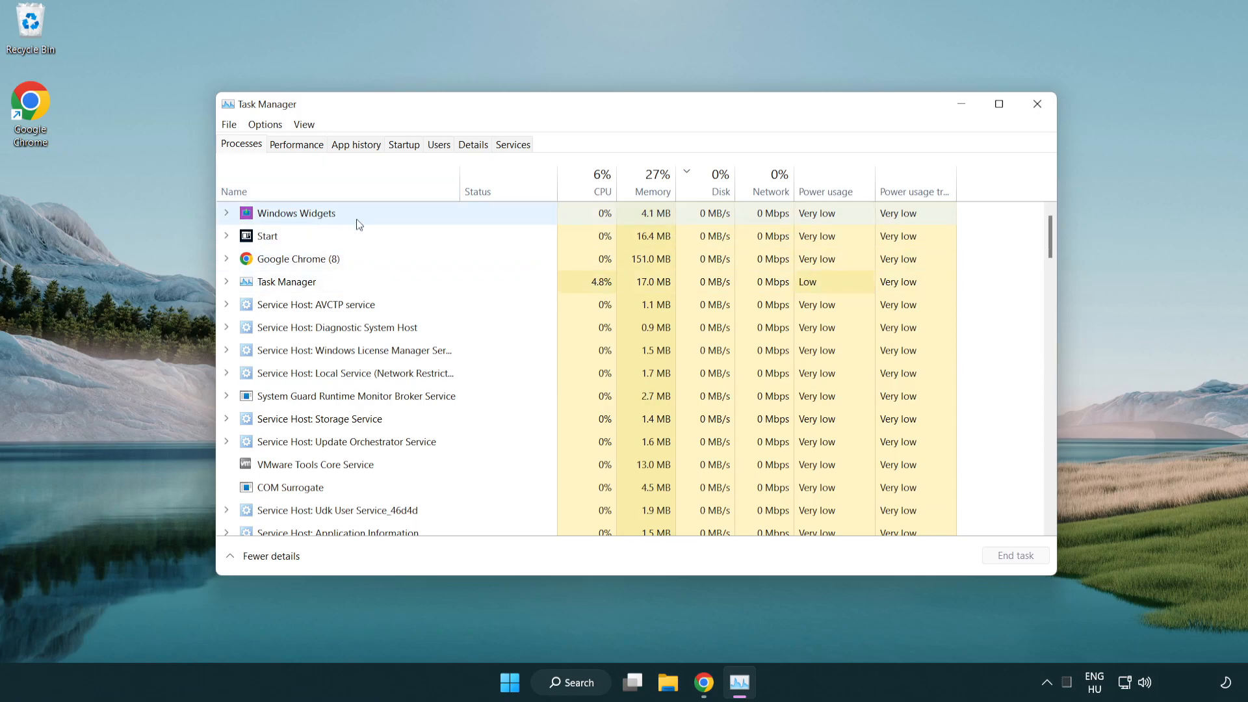
pyautogui.click(318, 306)
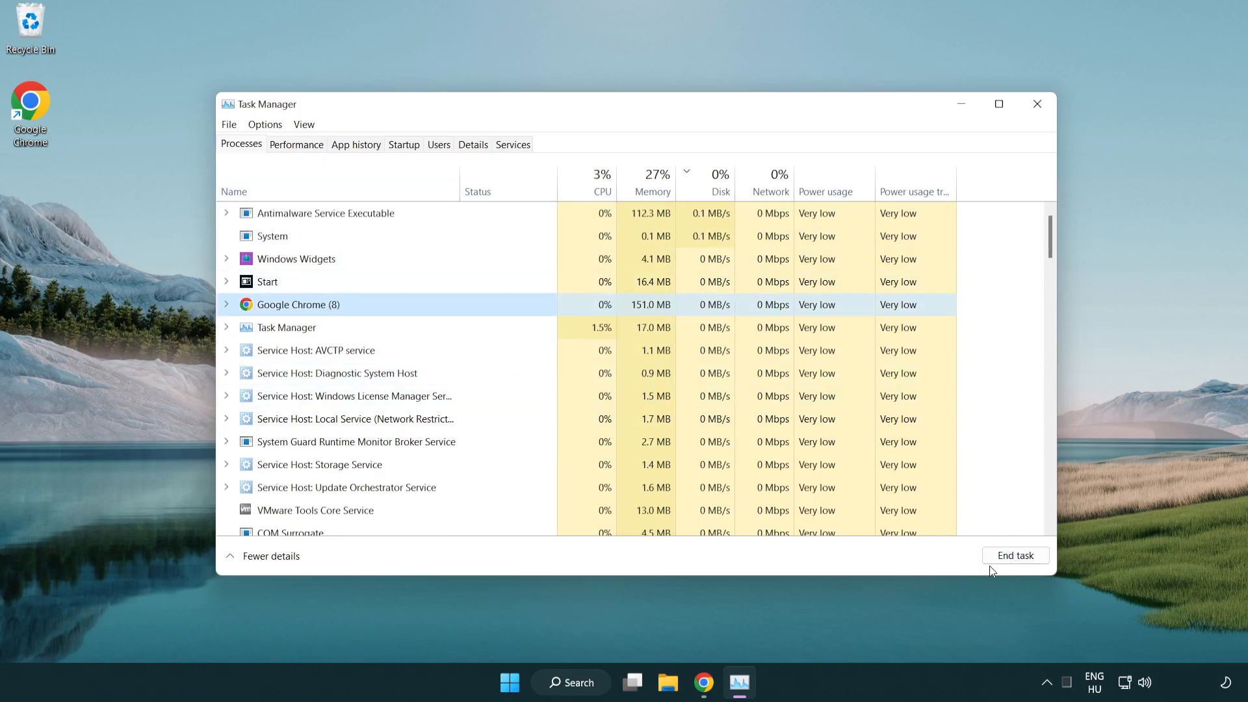
pyautogui.click(1018, 557)
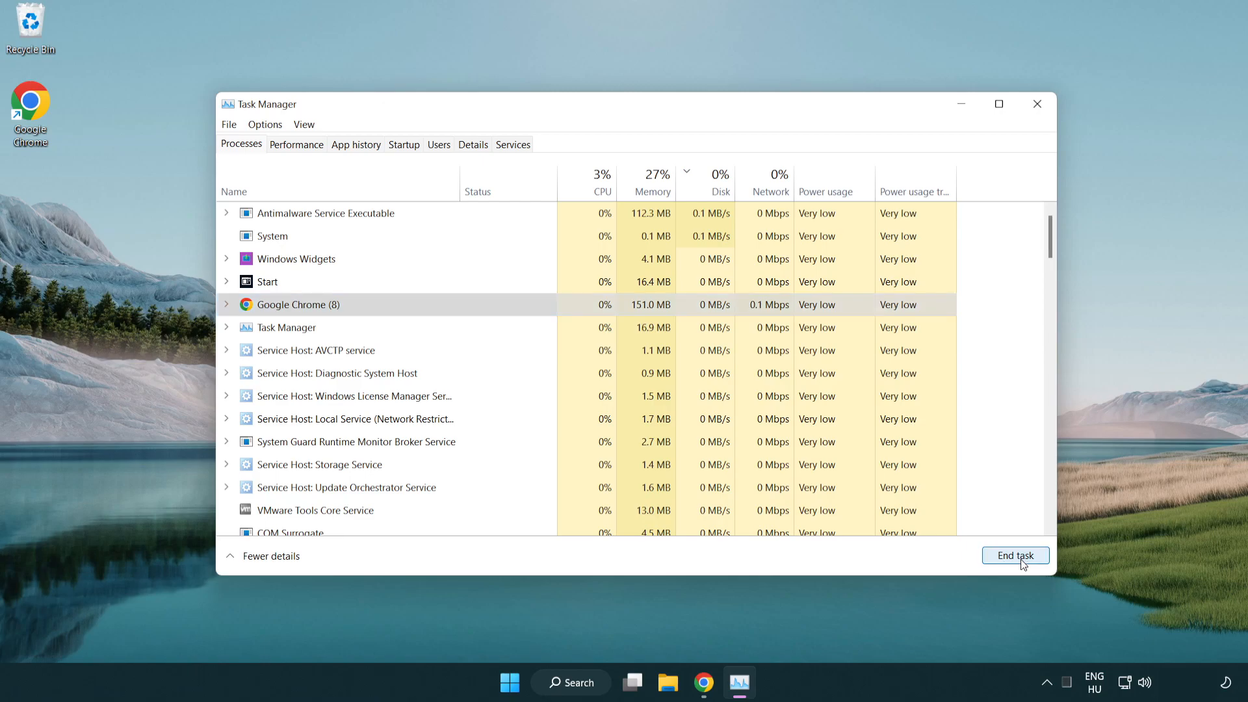
pyautogui.moveTo(1054, 250)
pyautogui.mouseDown()
pyautogui.moveTo(1047, 442)
pyautogui.moveTo(1045, 237)
pyautogui.mouseUp()
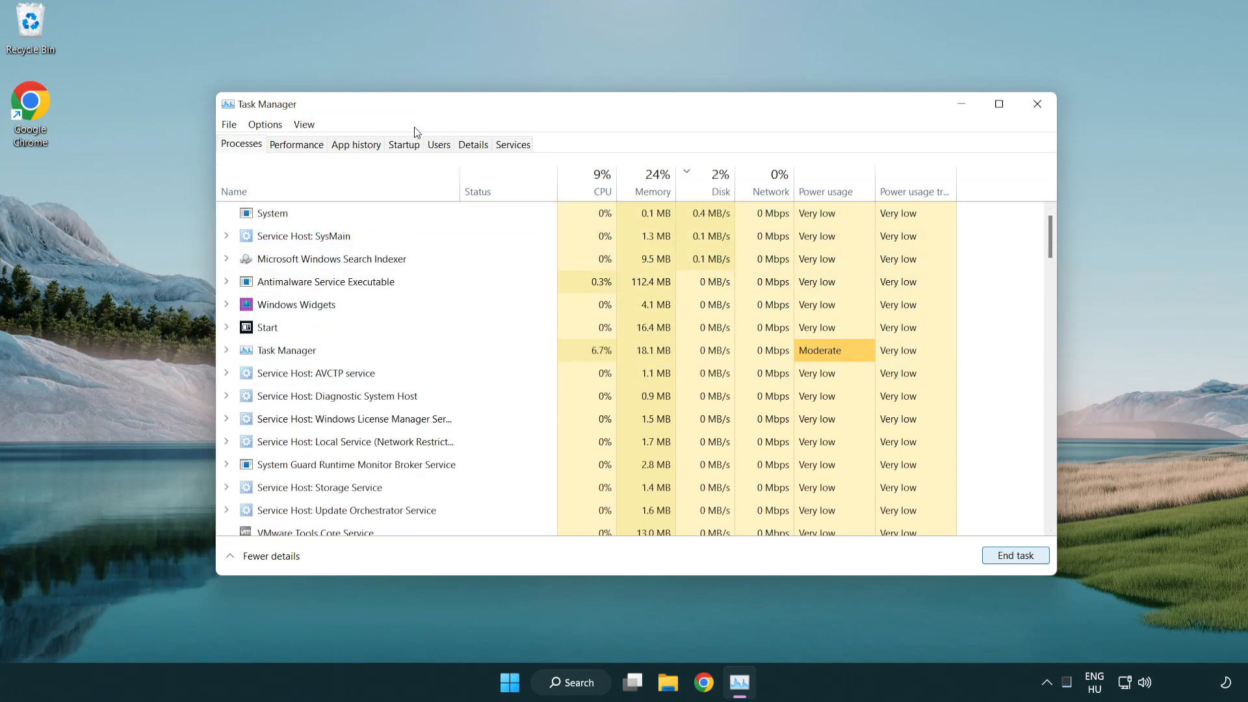
# Step: Disable Cortana, Phone Link and Terminal as startup apps, and close Task Manager
pyautogui.click(412, 148)
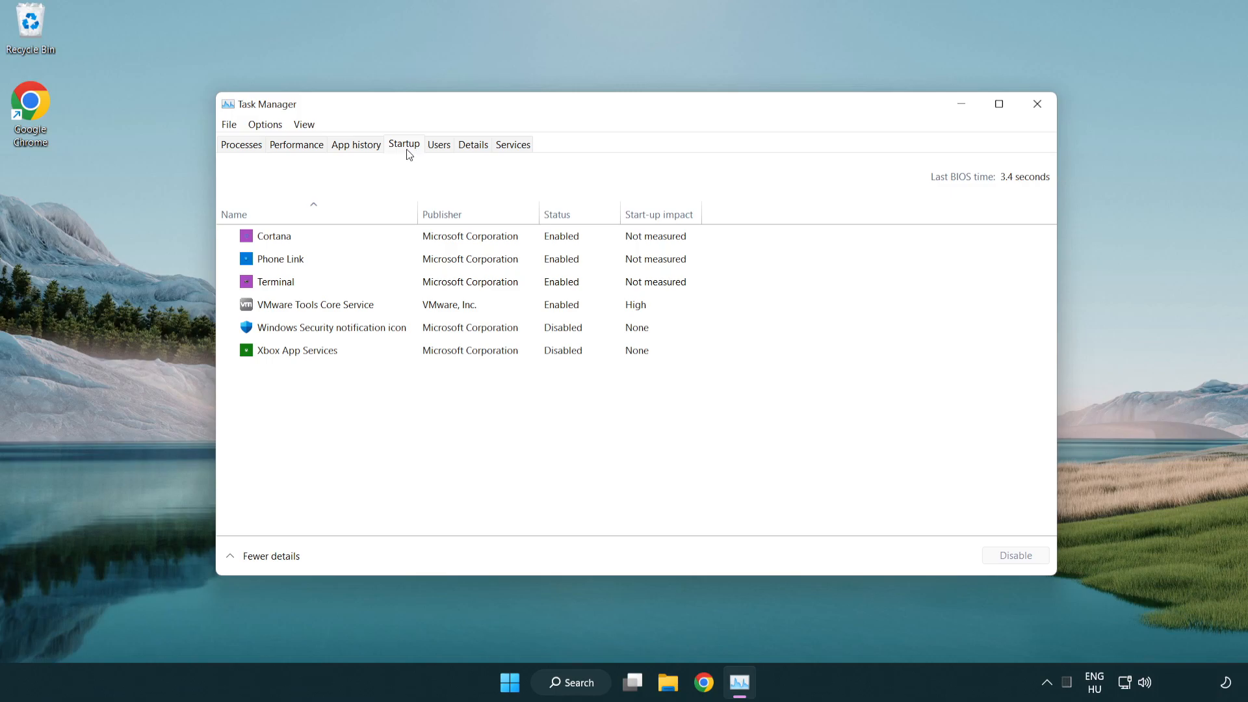
pyautogui.click(507, 237)
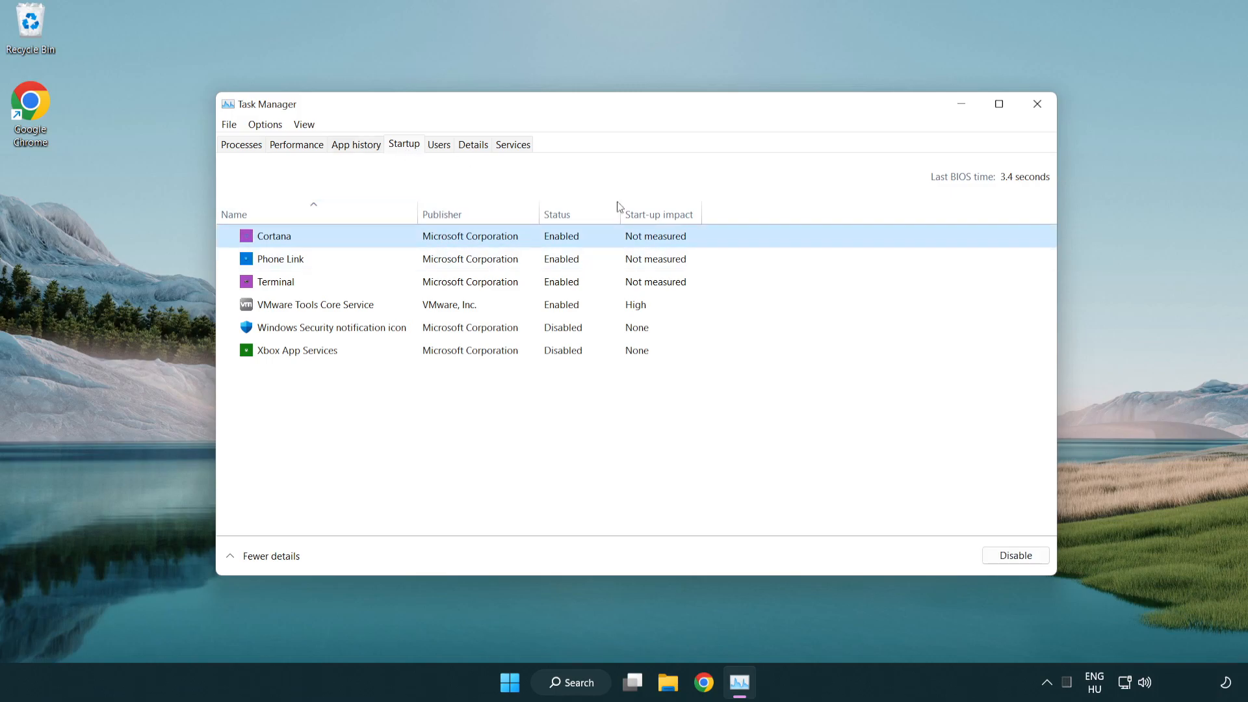
pyautogui.click(988, 554)
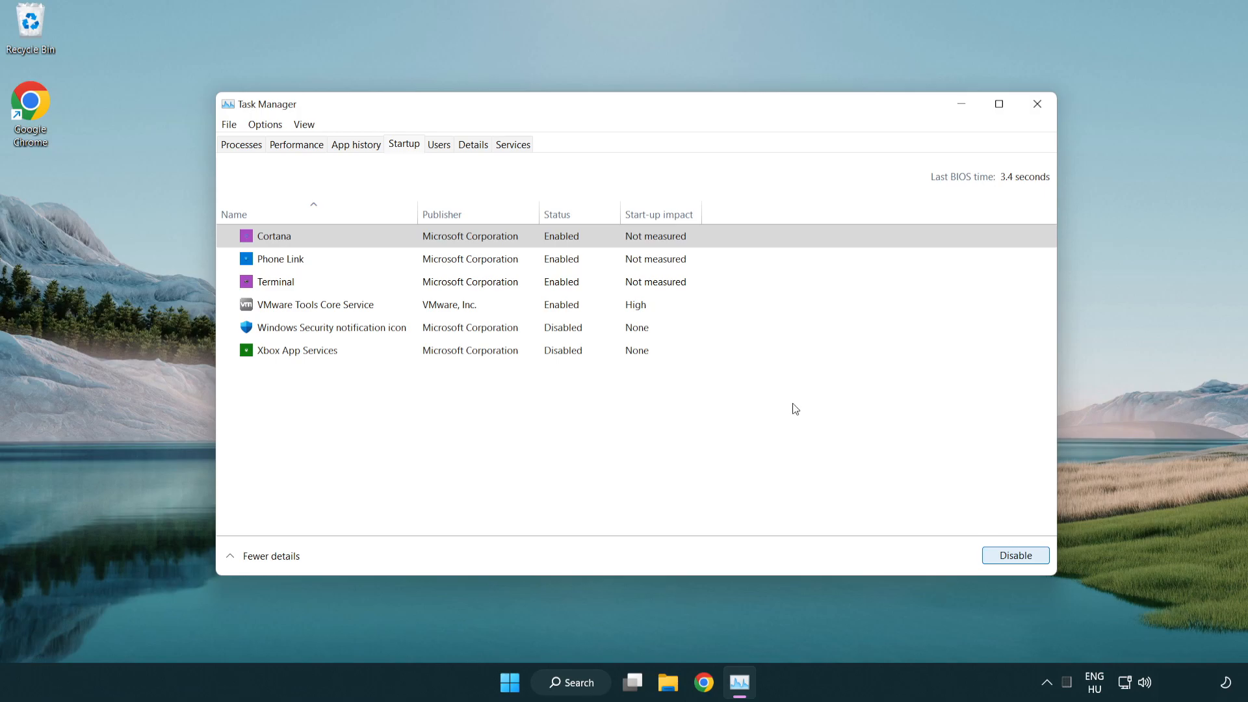
pyautogui.click(495, 260)
pyautogui.click(1001, 551)
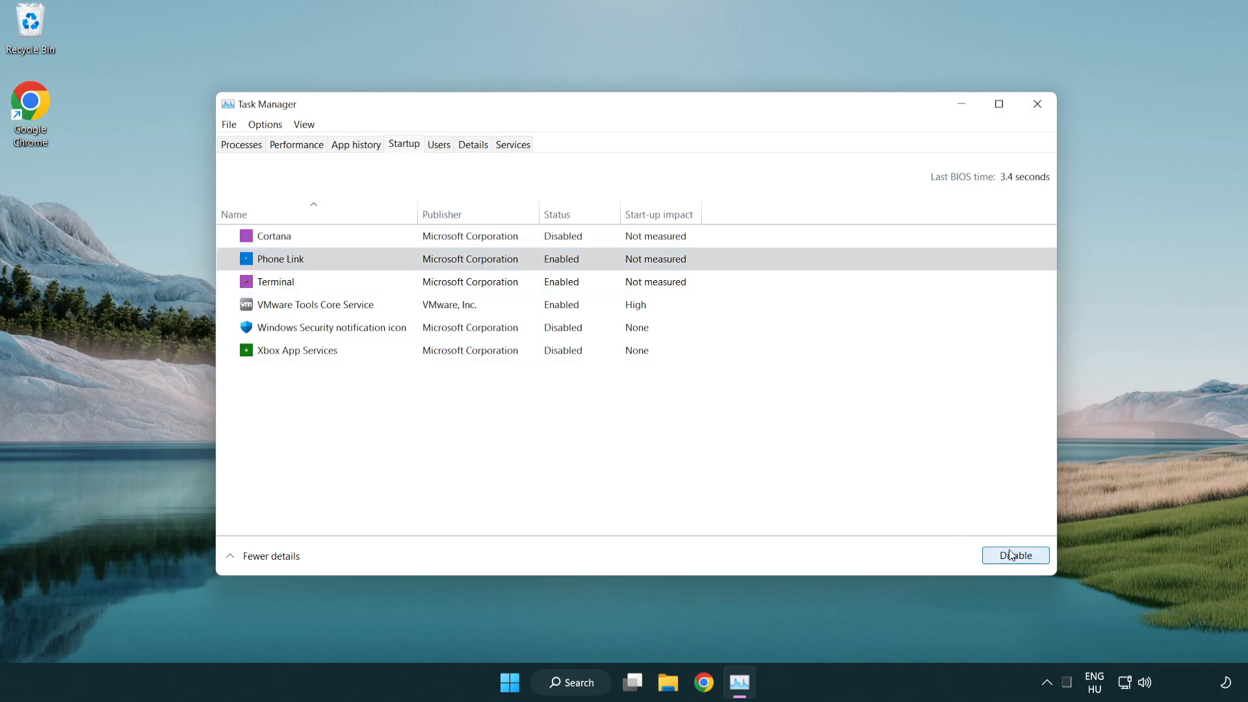
pyautogui.click(424, 286)
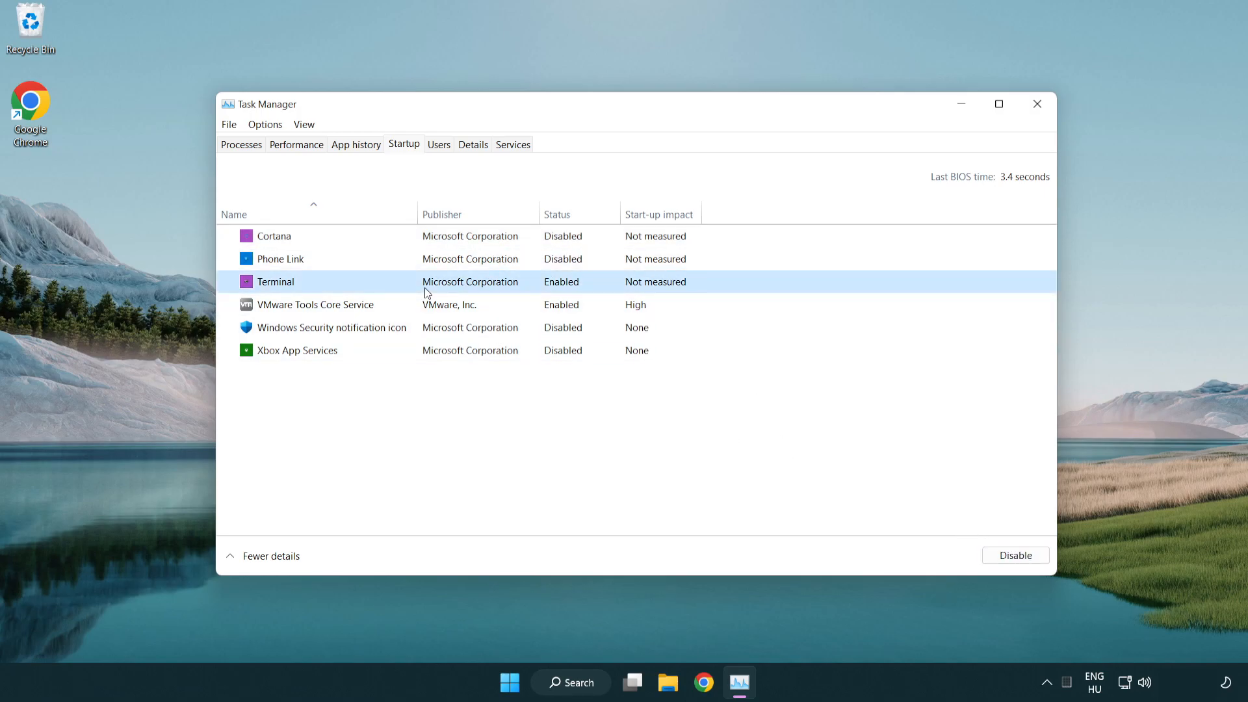
pyautogui.click(1039, 559)
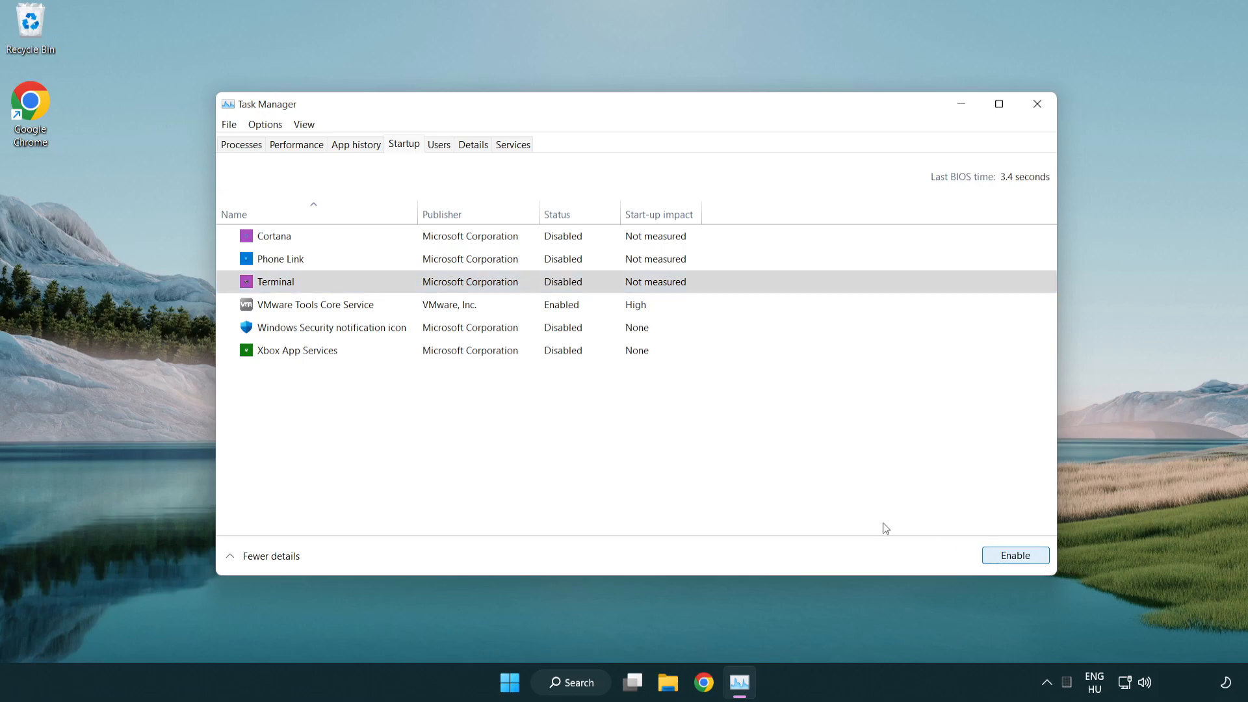
pyautogui.click(1043, 110)
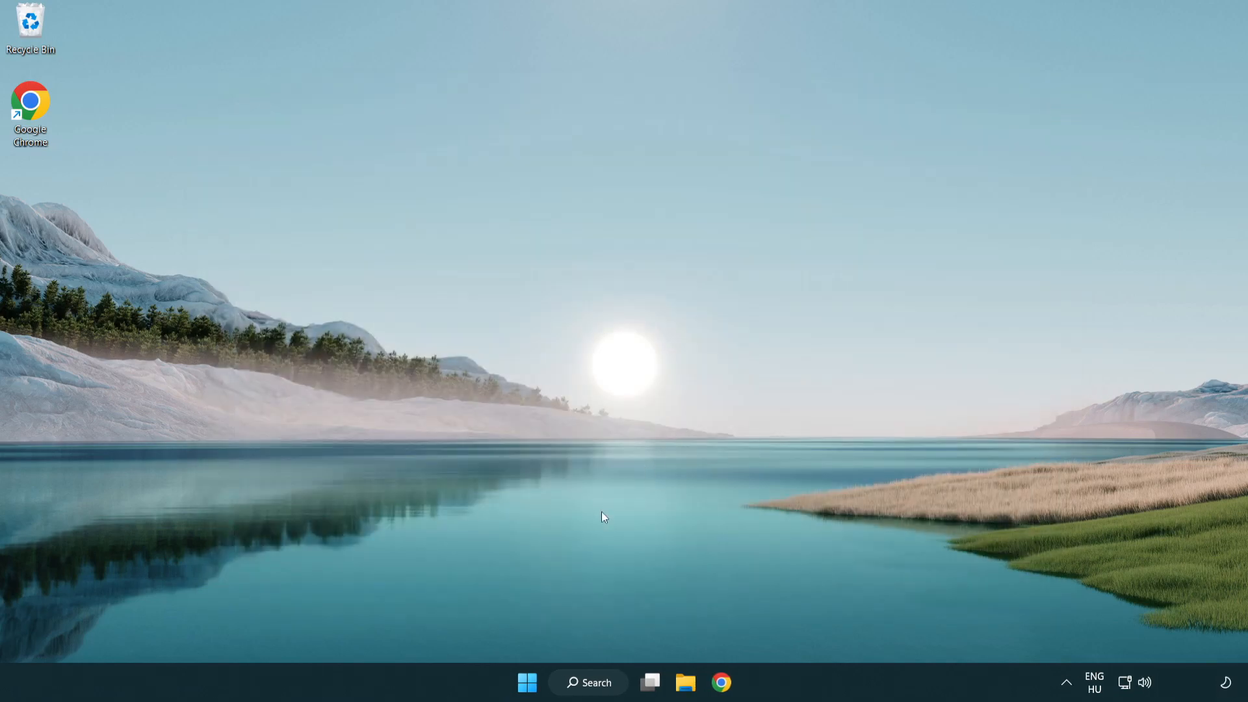
# Step: Open the Windows Update settings by searching for "update", check for updates, and close Settings
pyautogui.click(598, 683)
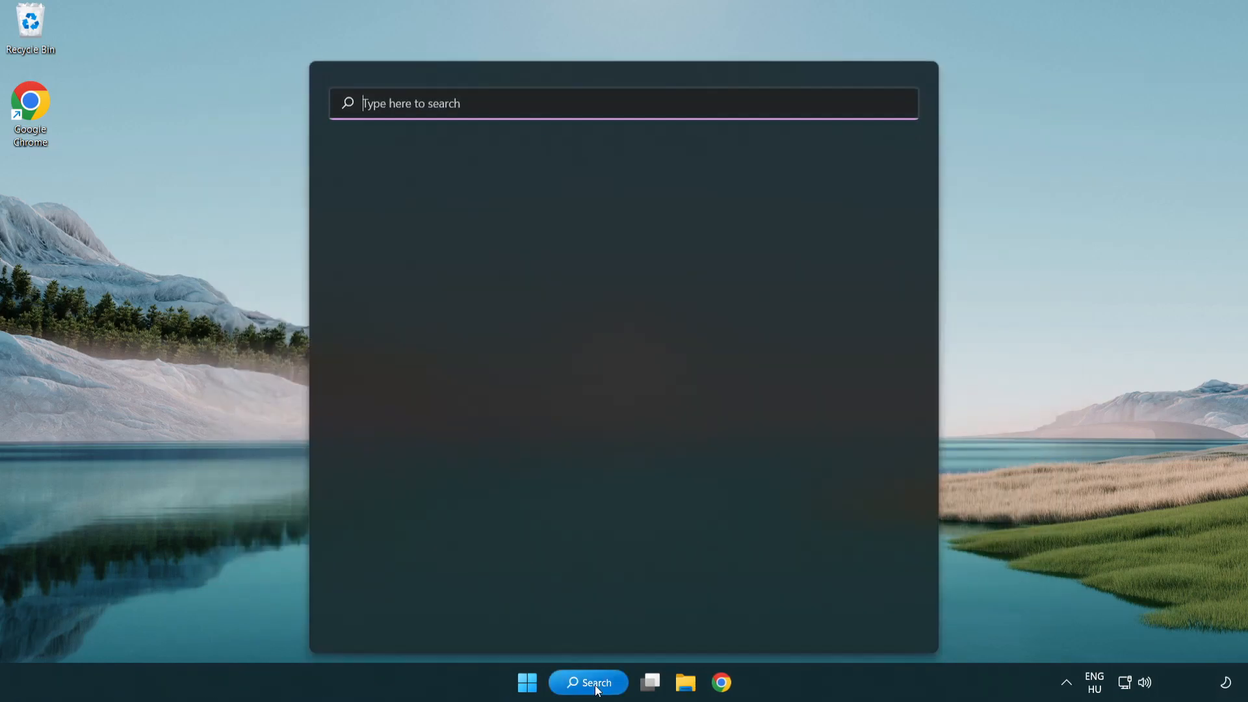
pyautogui.write('update')
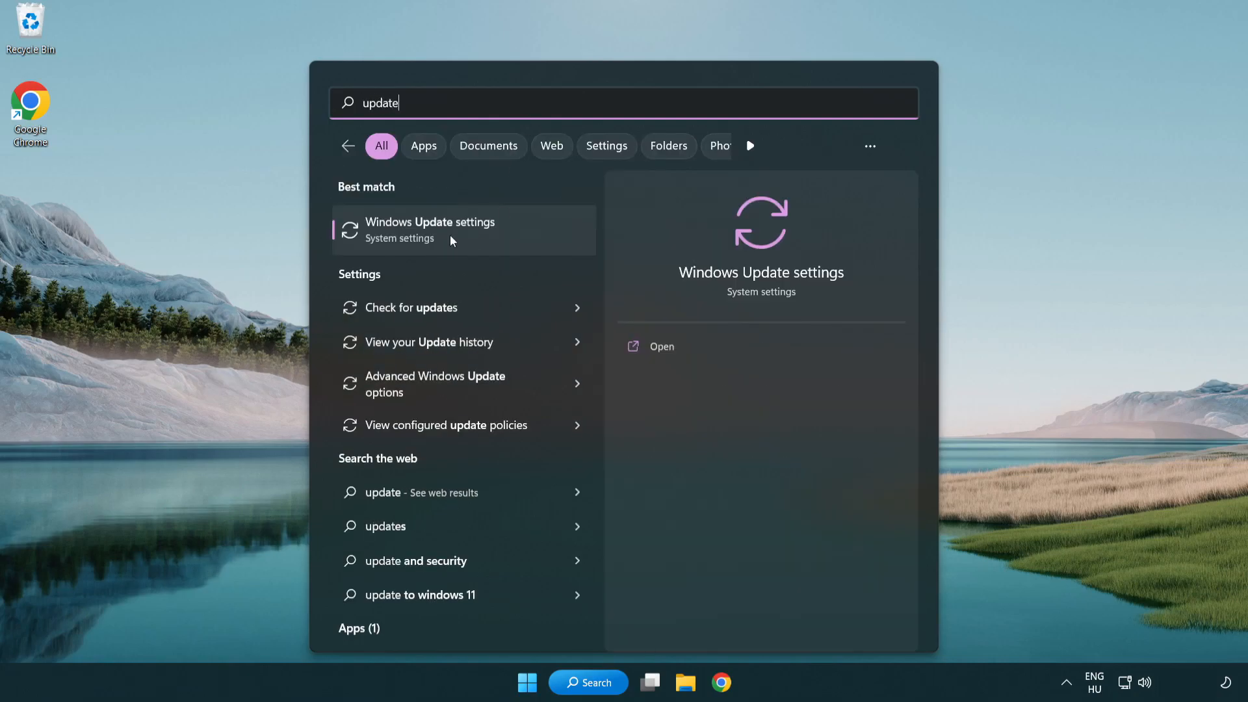
pyautogui.click(484, 241)
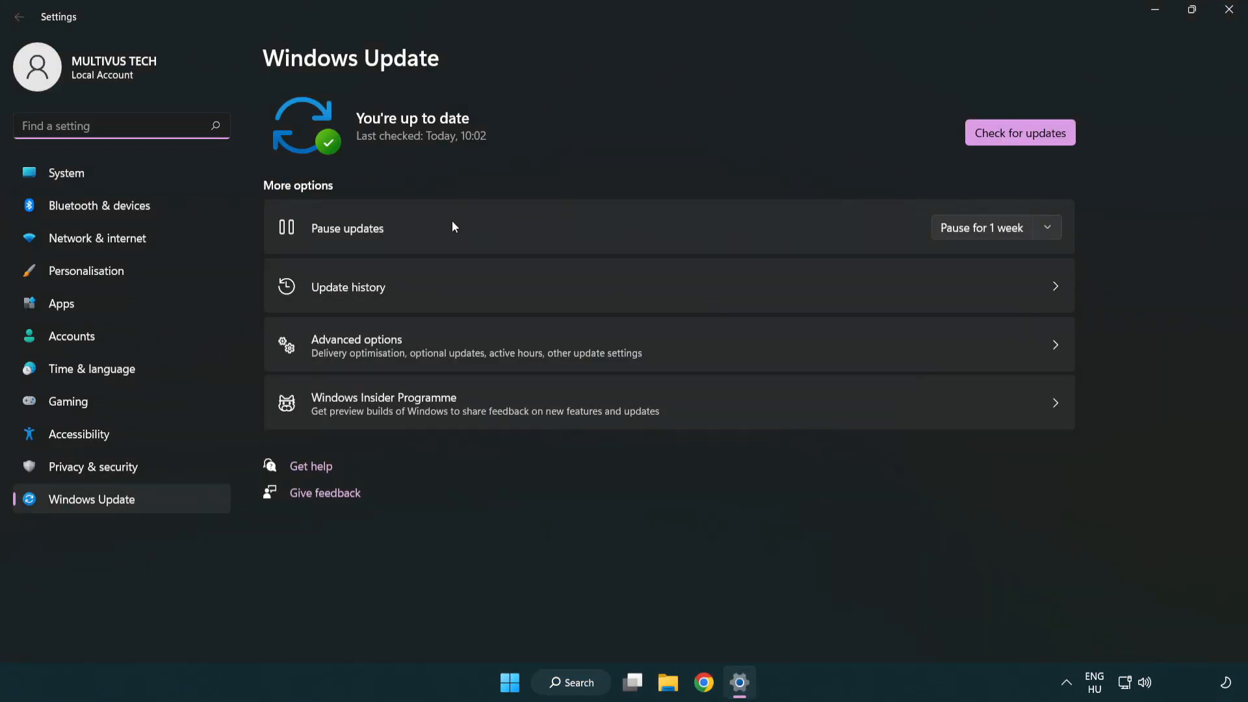
pyautogui.click(1028, 134)
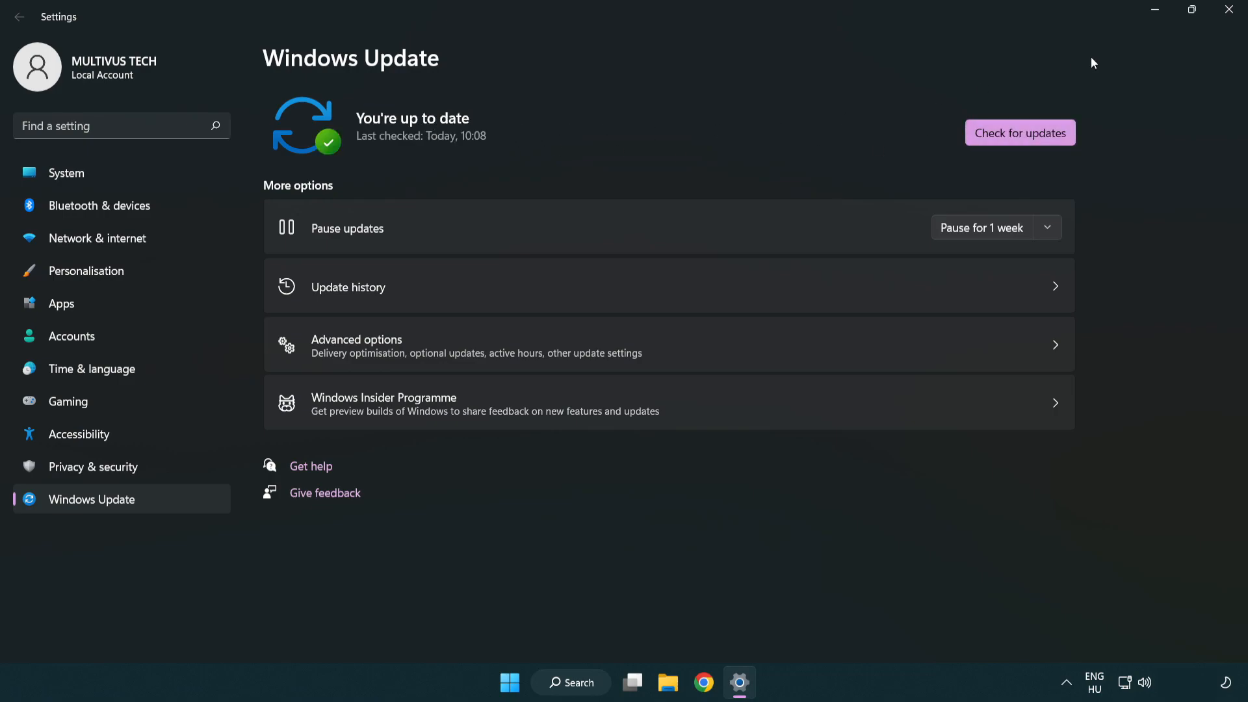
pyautogui.click(1230, 20)
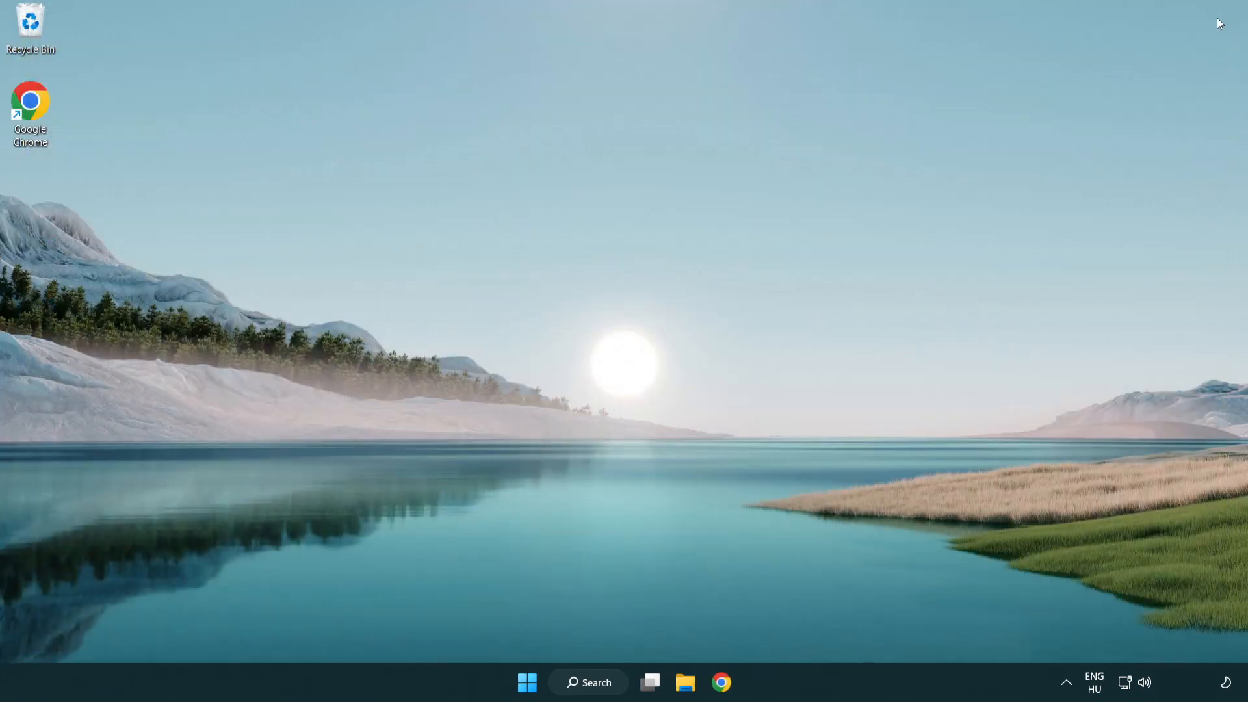
# Step: Open Registry Editor by searching for "regedit" and go to the key HKEY_CURRENT_USER\System\GameConfigStore
pyautogui.click(591, 691)
pyautogui.write('regedit')
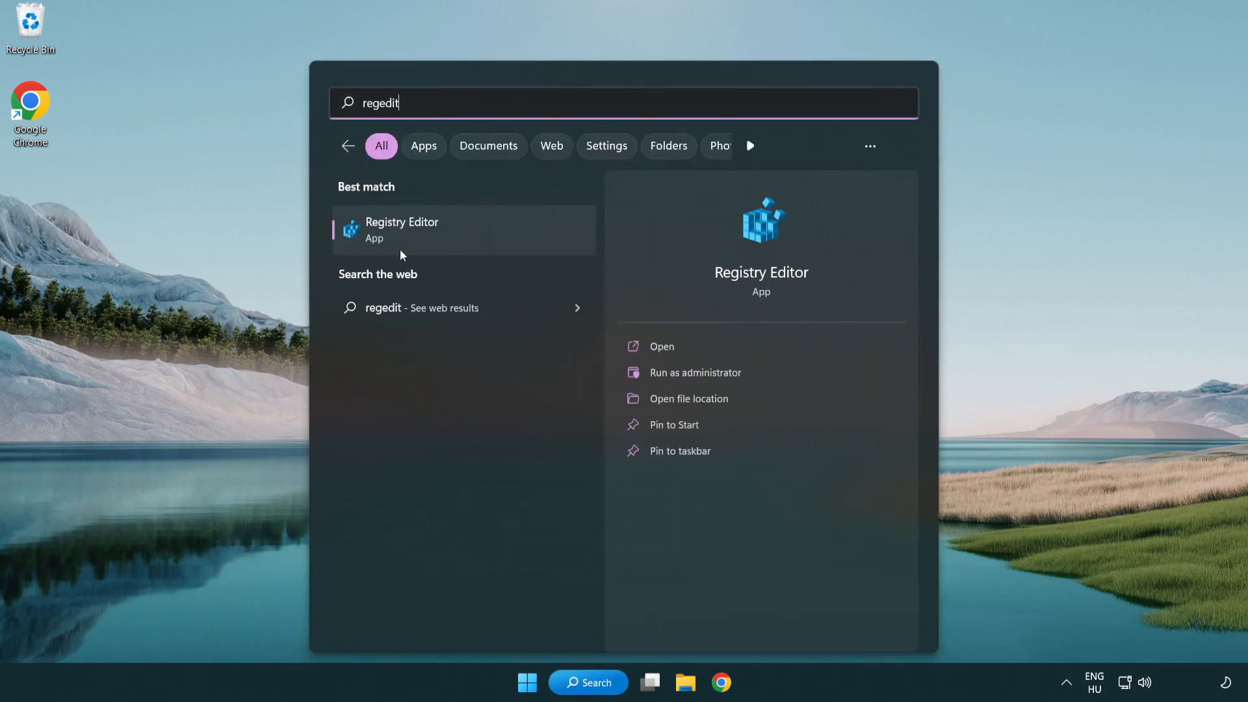
pyautogui.click(482, 235)
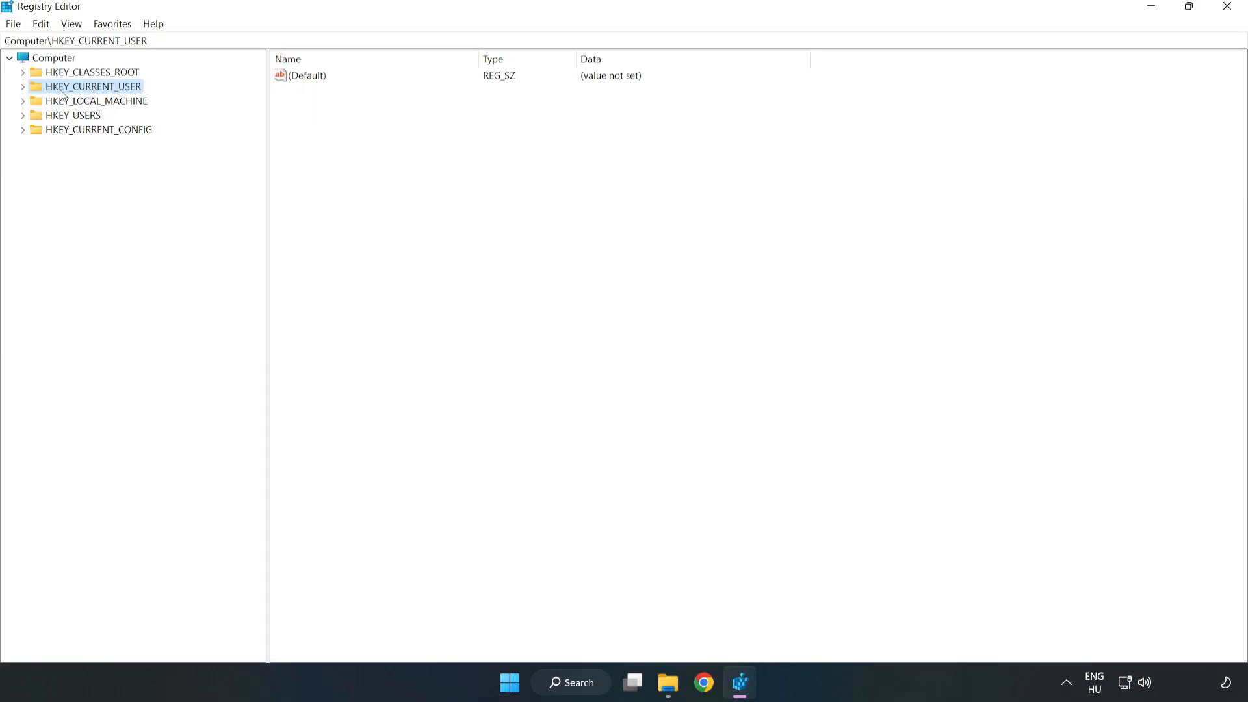
pyautogui.click(24, 88)
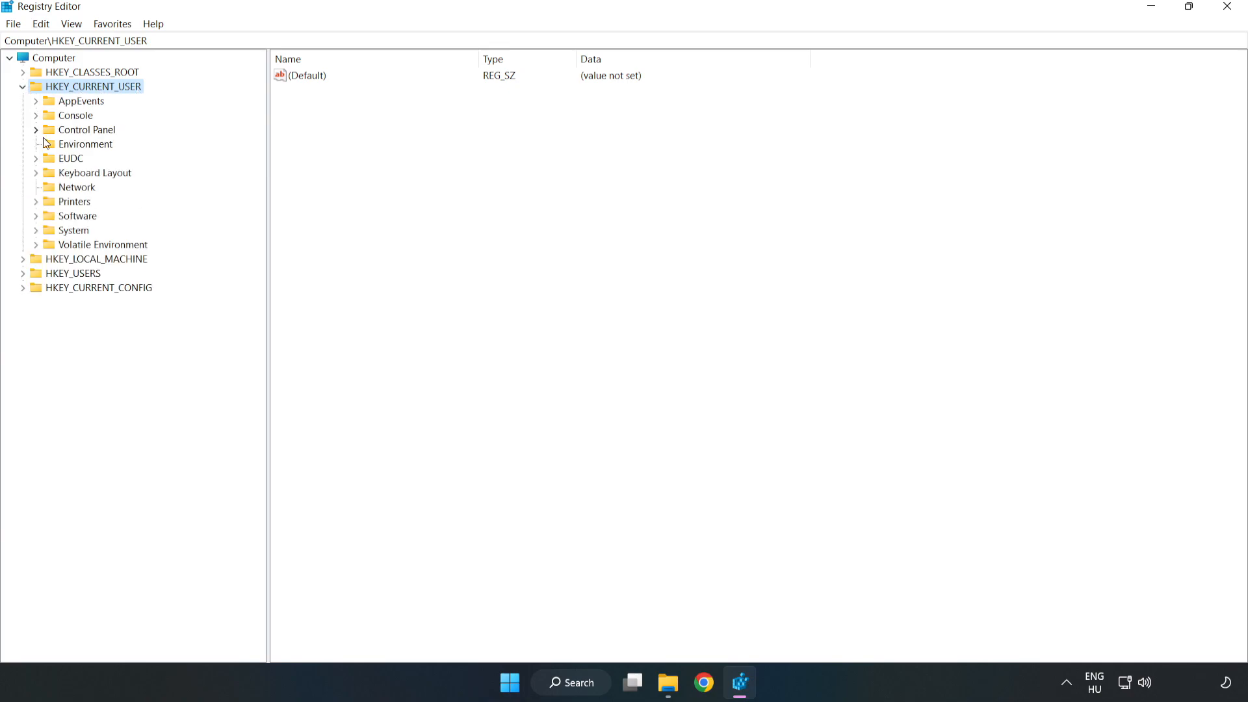
pyautogui.click(35, 232)
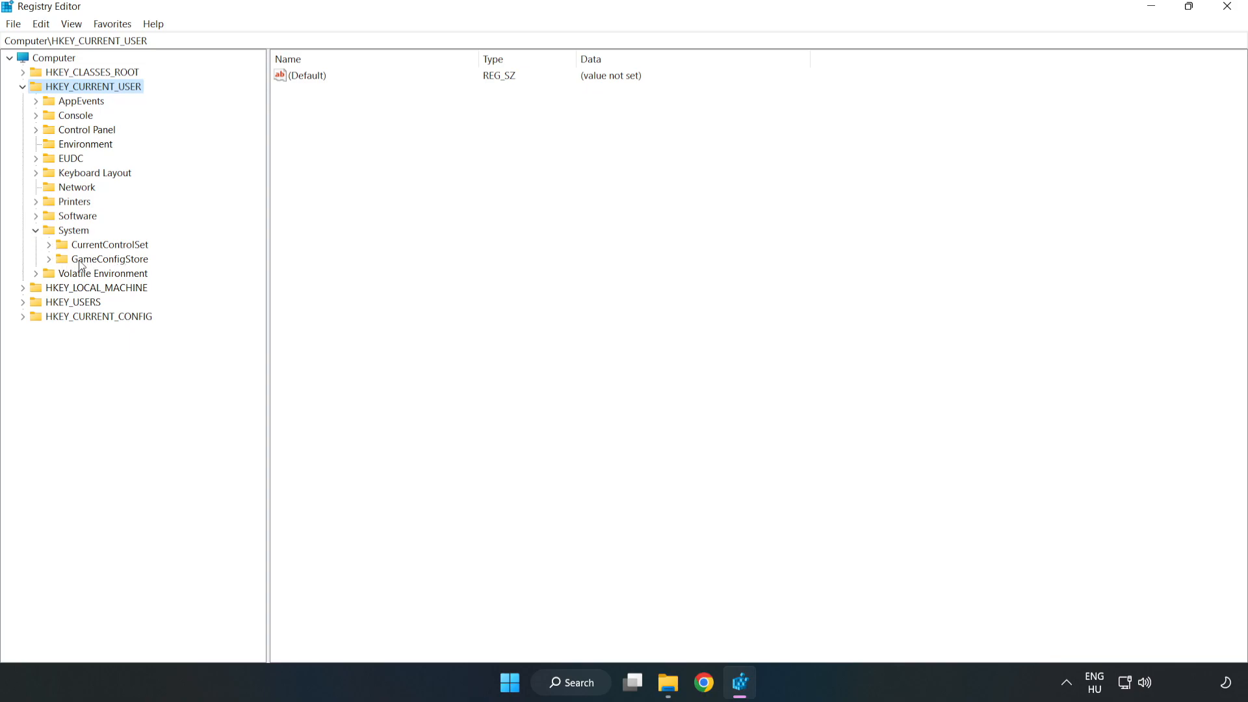
pyautogui.click(105, 260)
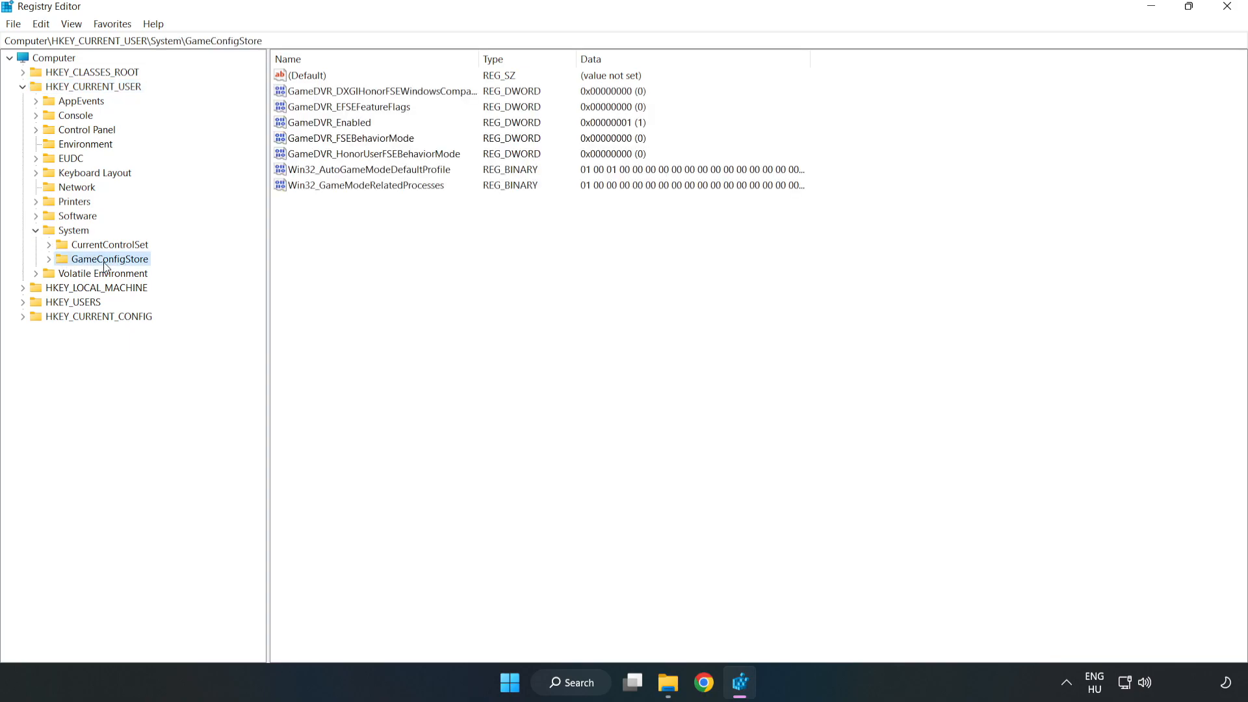
# Step: Set the value data of GameDVR_Enabled to 0 in the GameConfigStore key
pyautogui.click(307, 123)
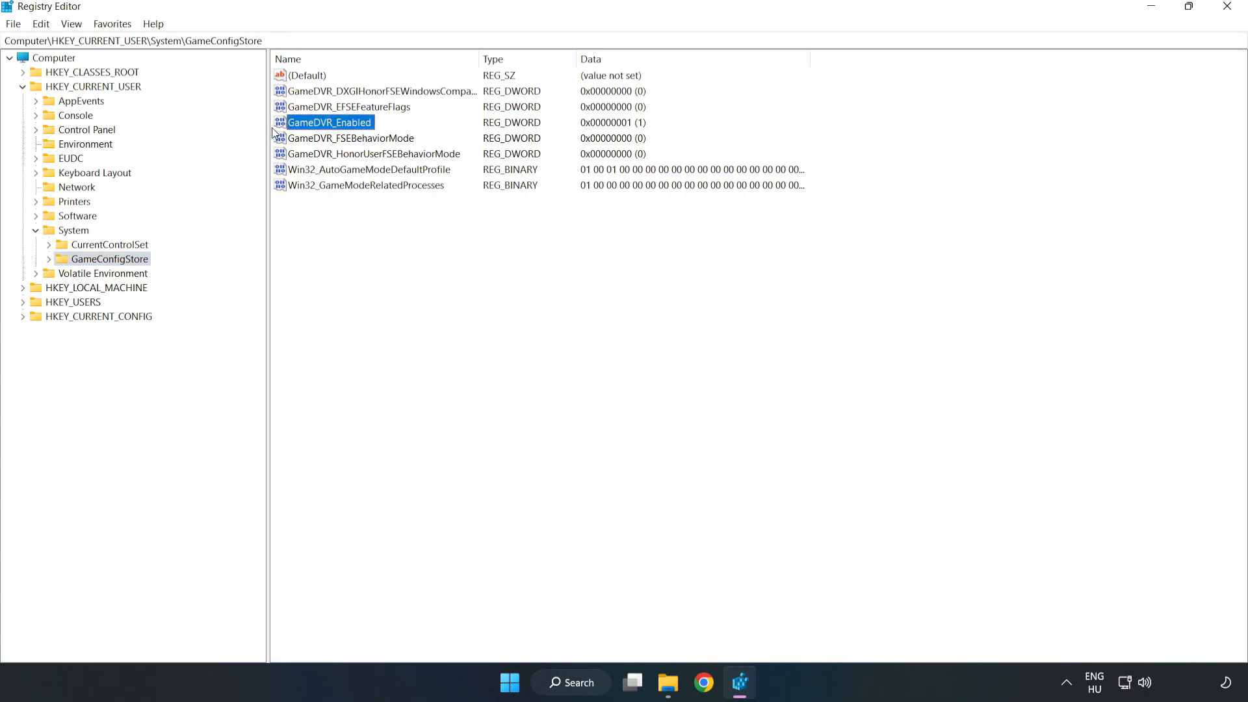
pyautogui.rightClick(342, 128)
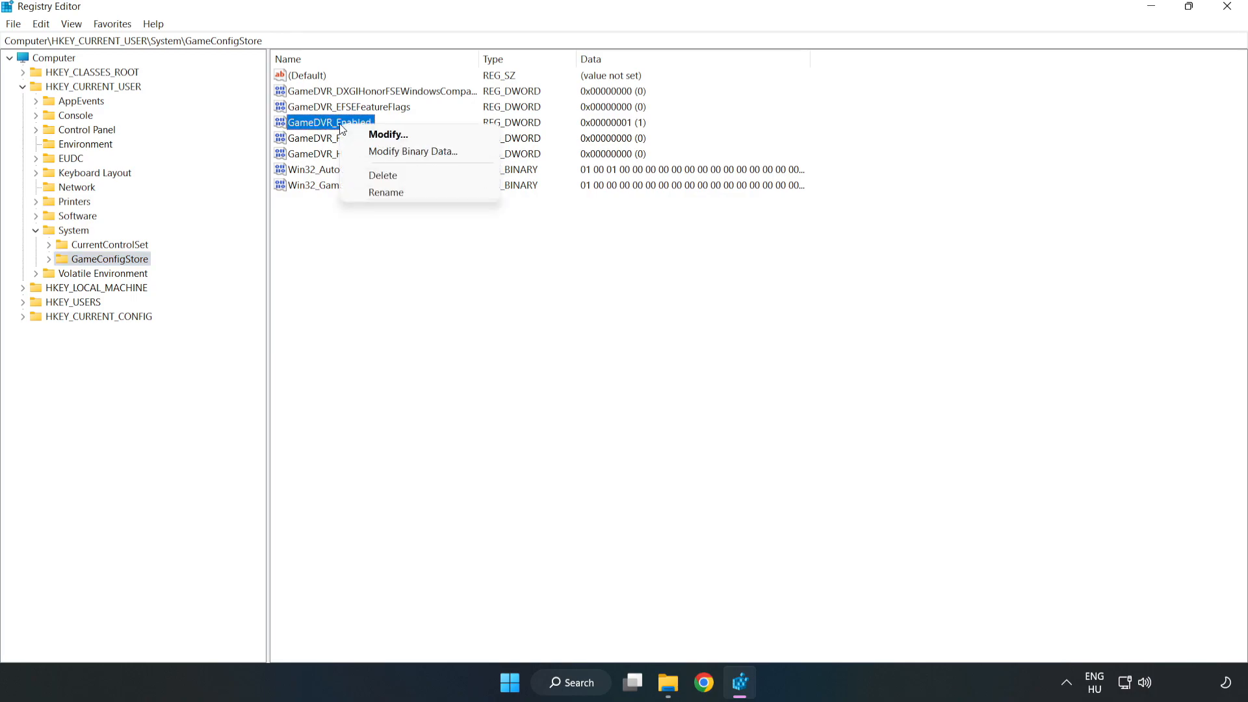
pyautogui.click(396, 135)
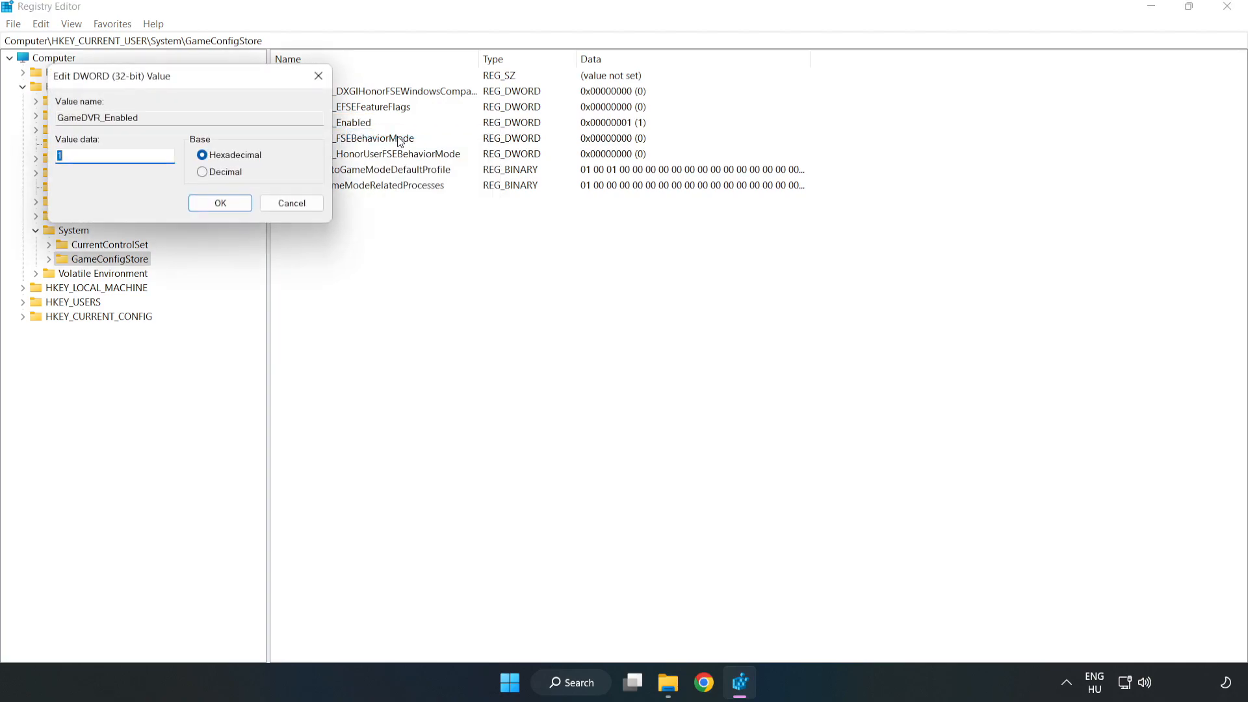
pyautogui.moveTo(250, 91); pyautogui.dragTo(696, 265)
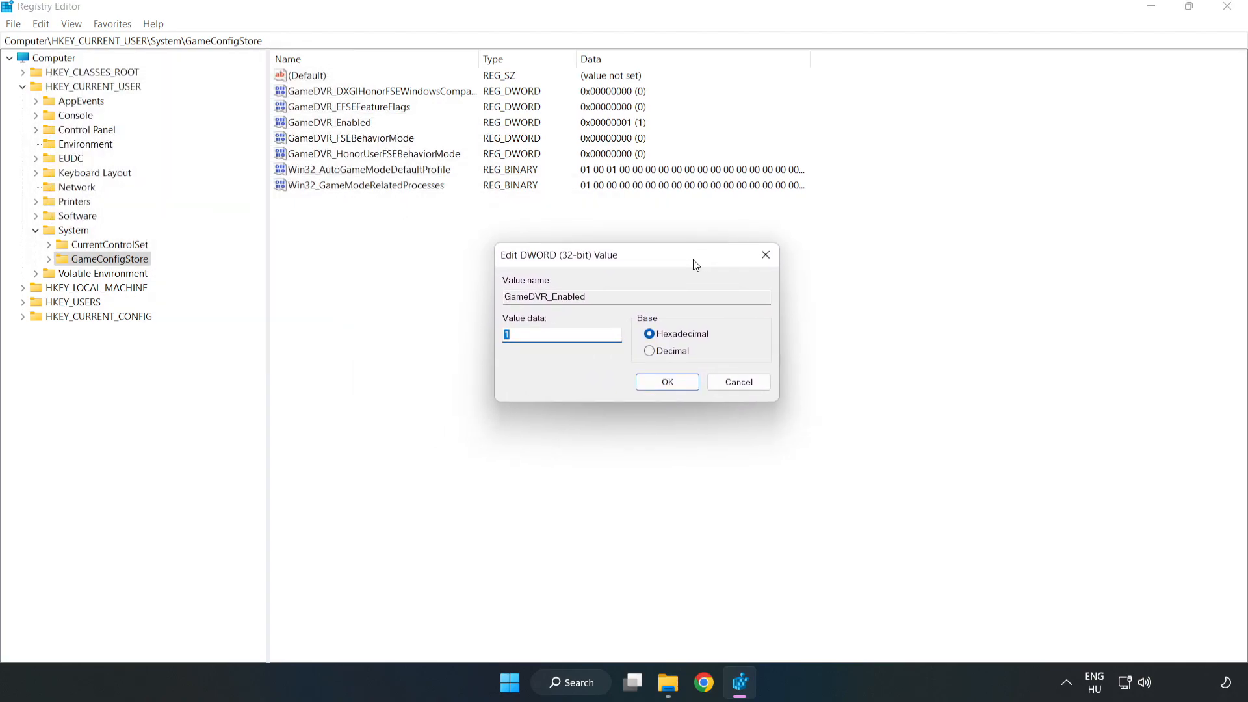
pyautogui.moveTo(528, 336); pyautogui.dragTo(435, 330)
pyautogui.write('0')
pyautogui.click(668, 383)
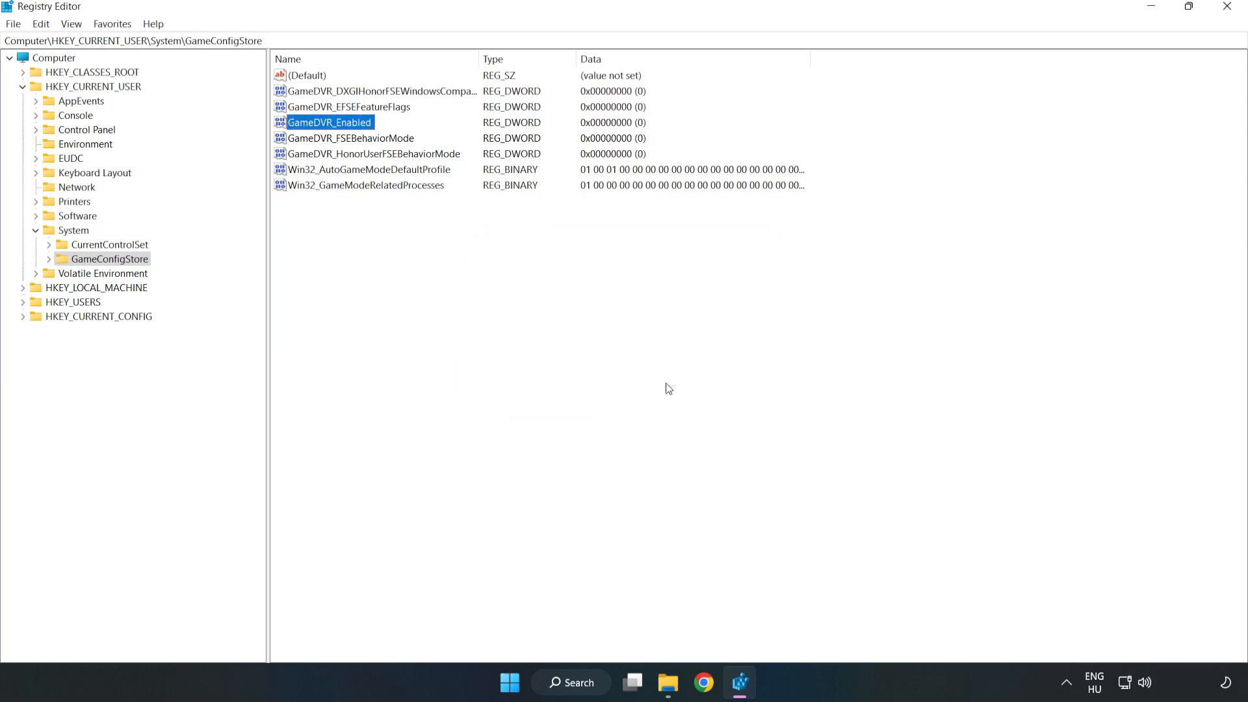
# Step: Collapse HKEY_CURRENT_USER and go to the key HKEY_LOCAL_MACHINE\SOFTWARE\Microsoft\PolicyManager\default\ApplicationManagement\AllowGameDVR
pyautogui.click(22, 88)
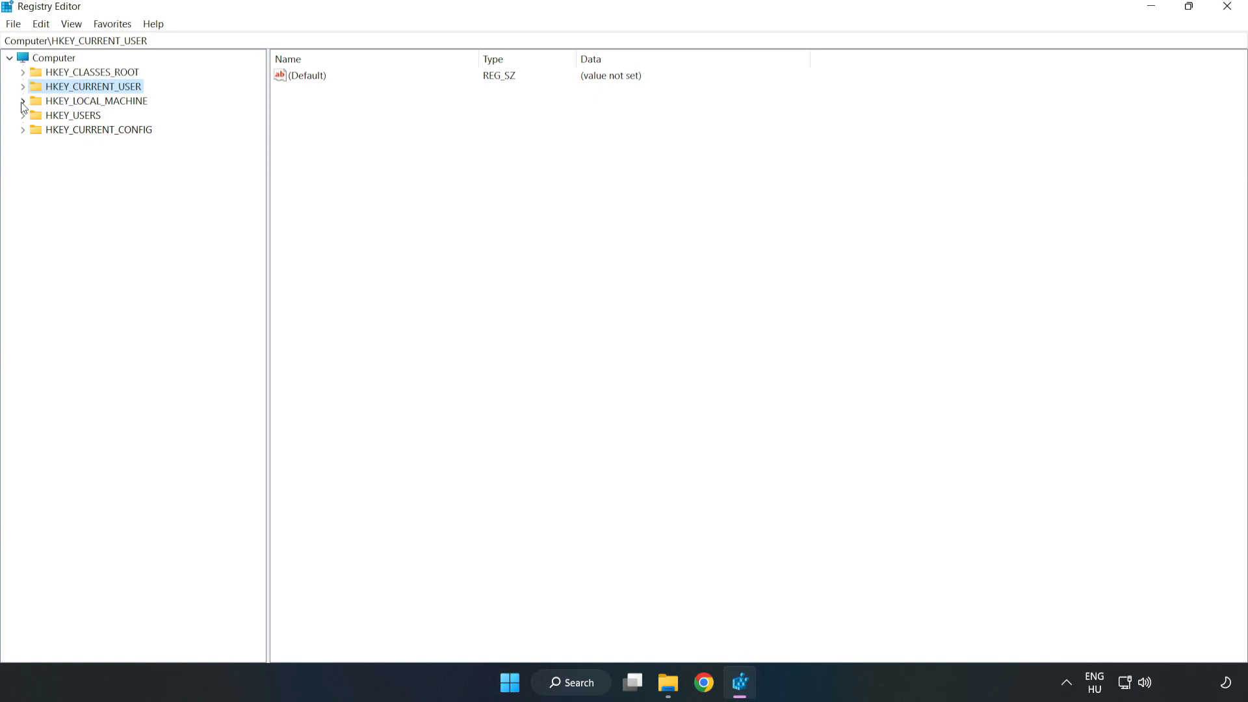
pyautogui.doubleClick(30, 102)
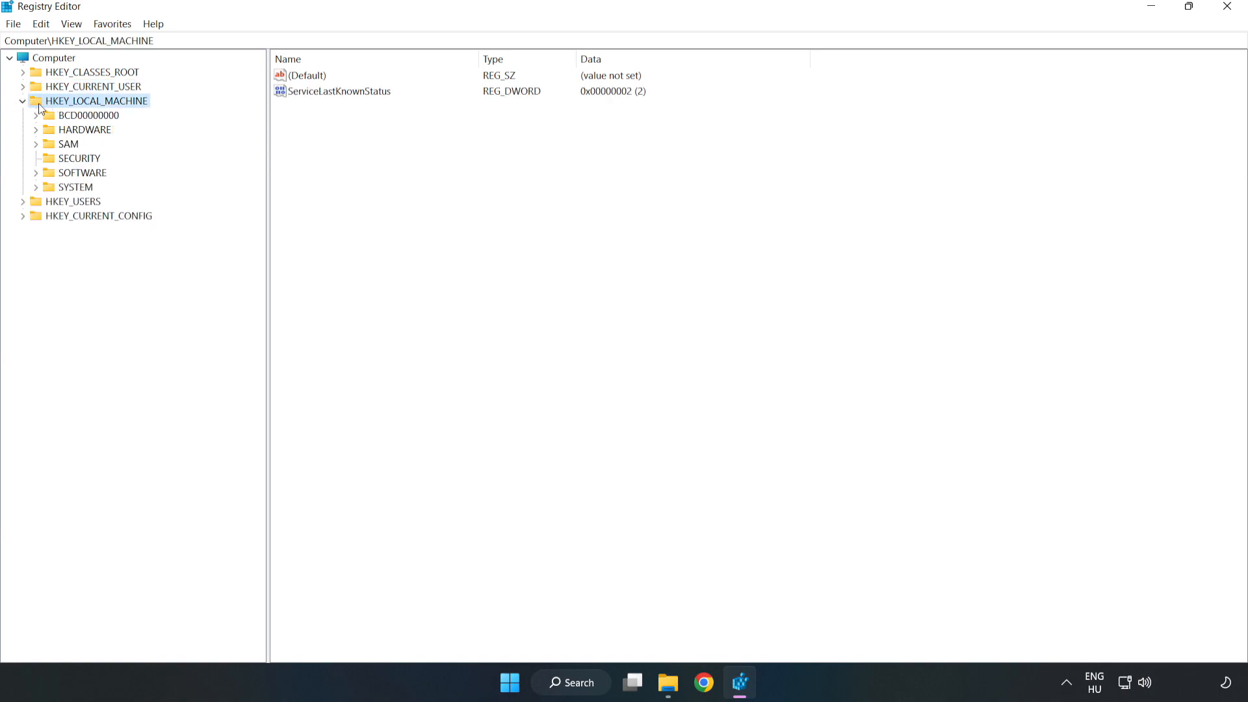
pyautogui.click(36, 173)
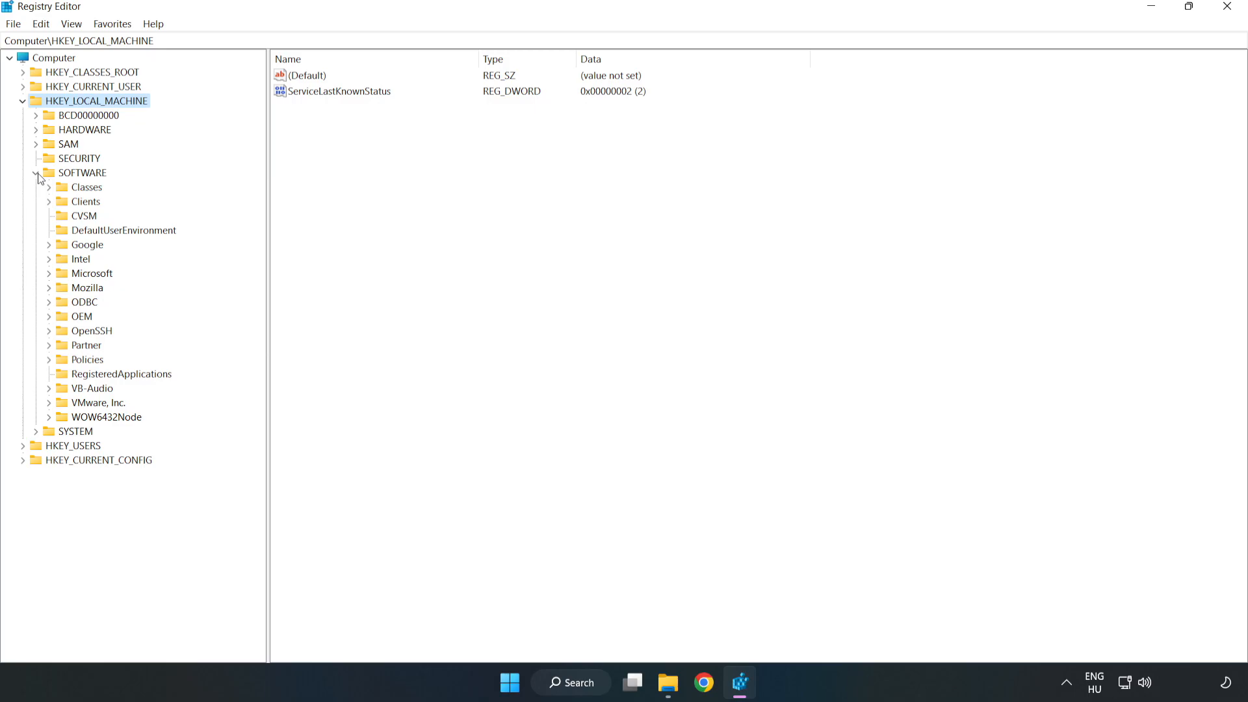
pyautogui.click(49, 273)
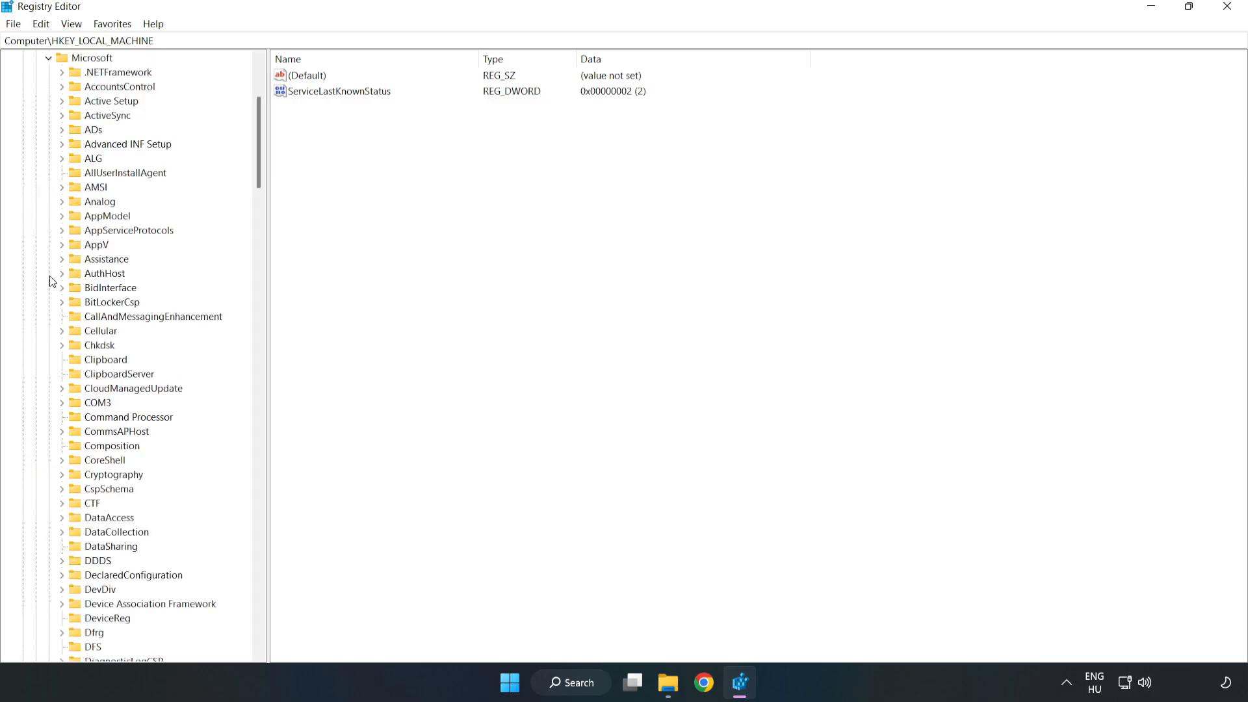
pyautogui.moveTo(256, 166); pyautogui.dragTo(286, 463)
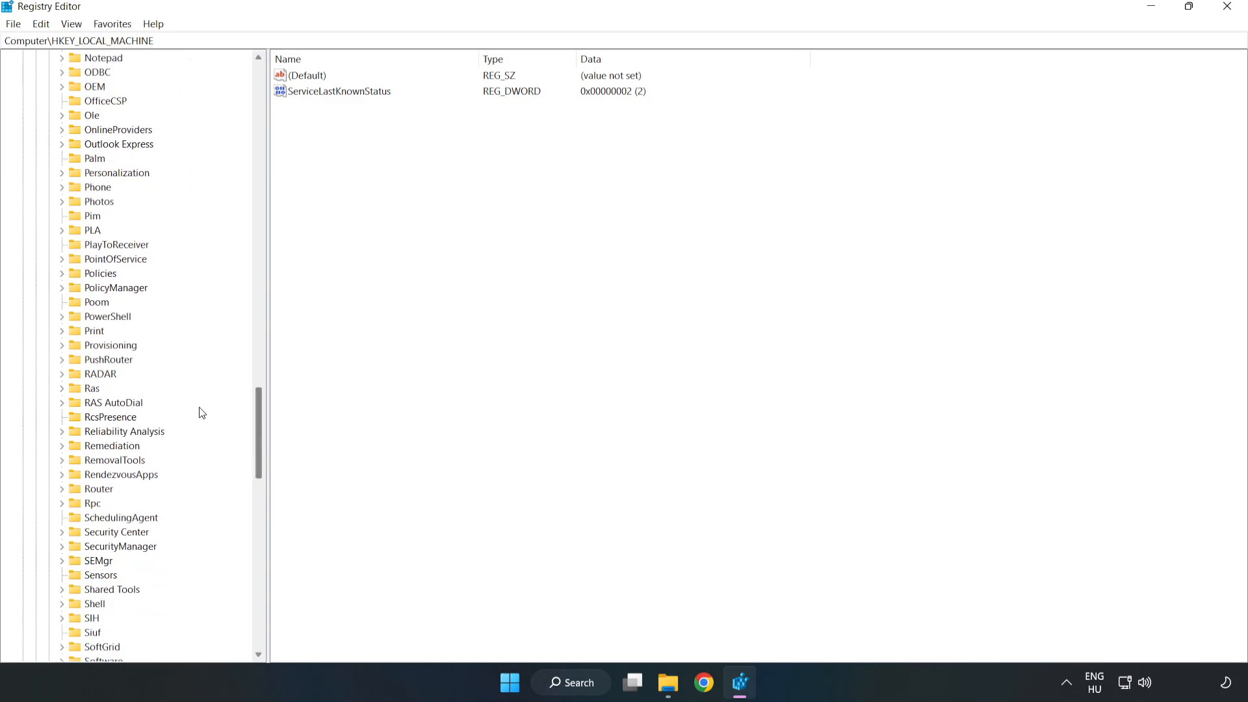
pyautogui.click(62, 288)
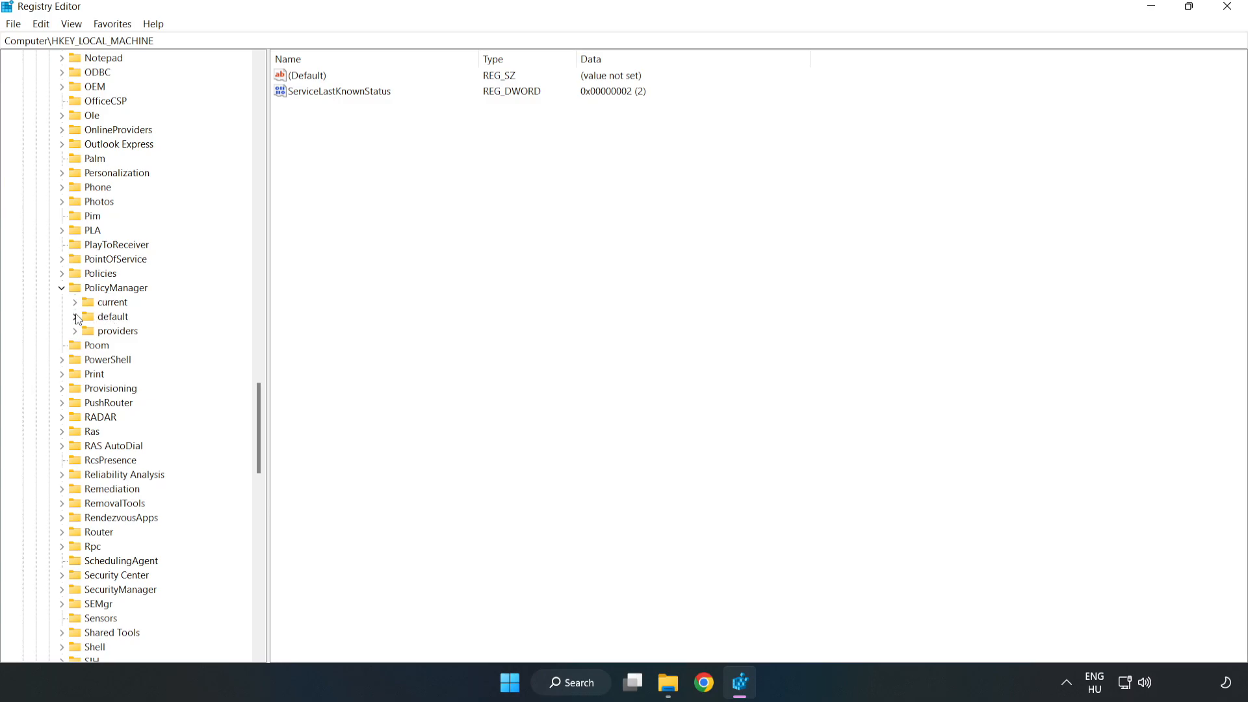
pyautogui.click(75, 317)
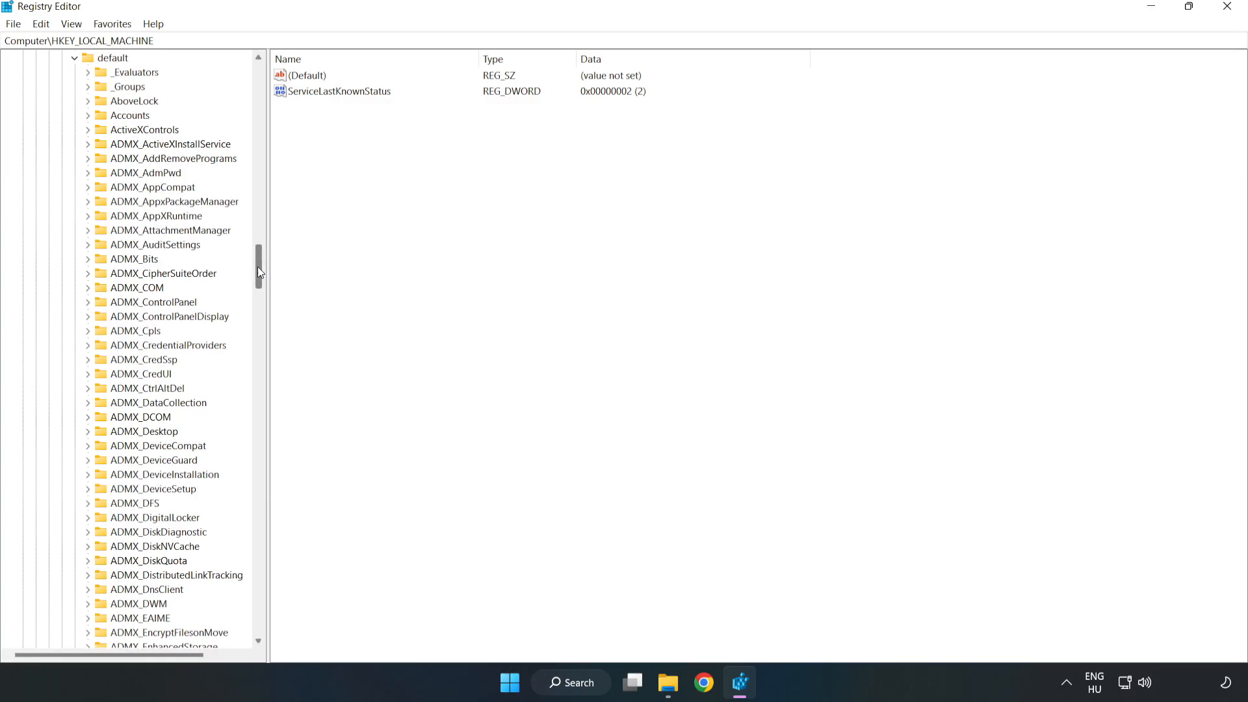
pyautogui.moveTo(258, 267); pyautogui.dragTo(254, 413)
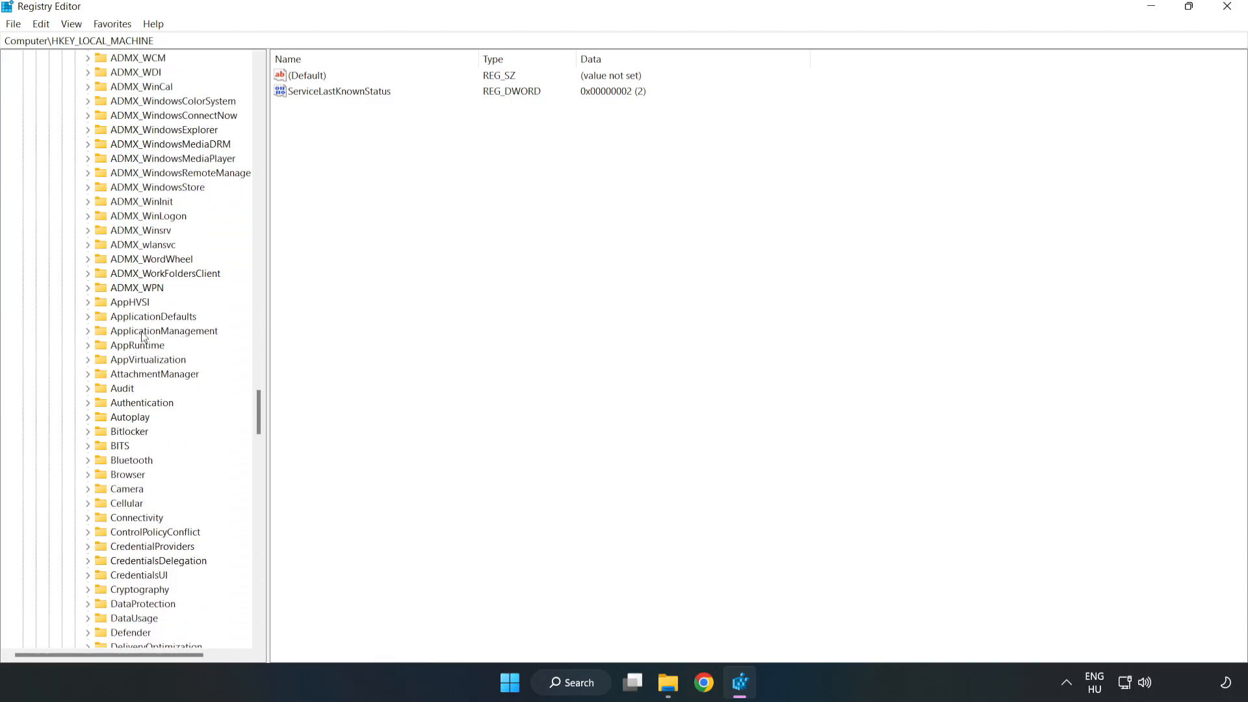
pyautogui.click(88, 332)
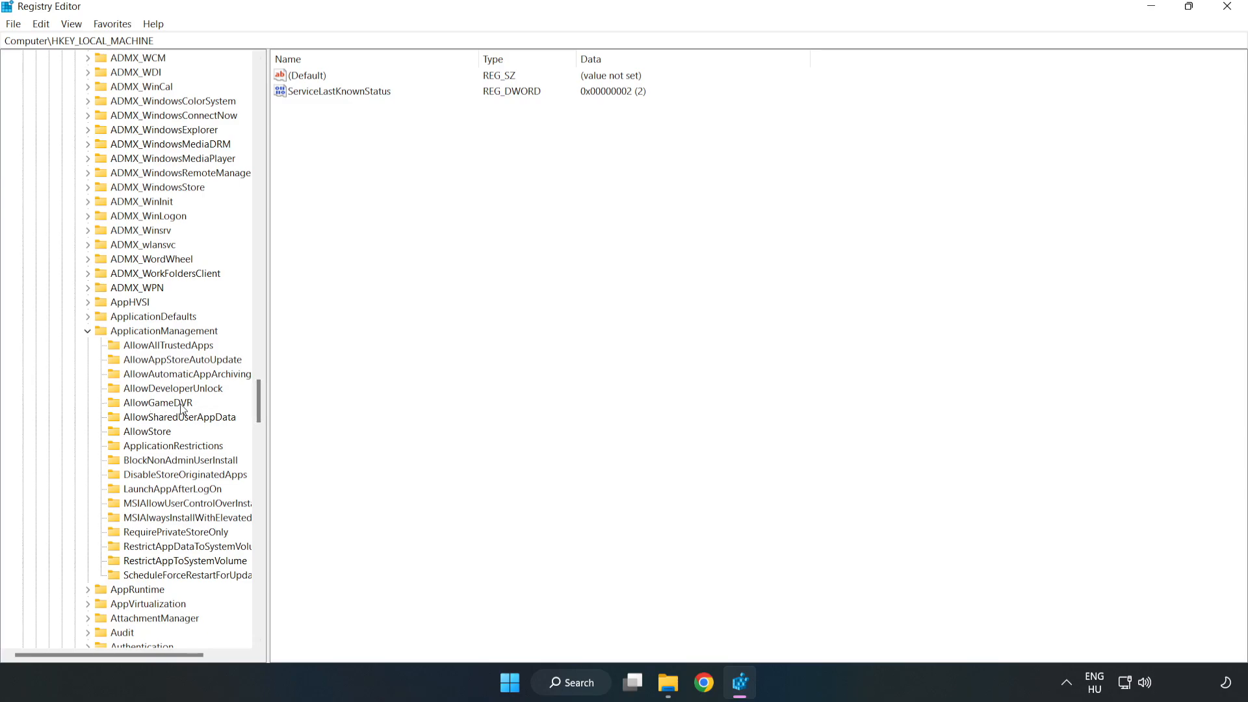
pyautogui.click(146, 404)
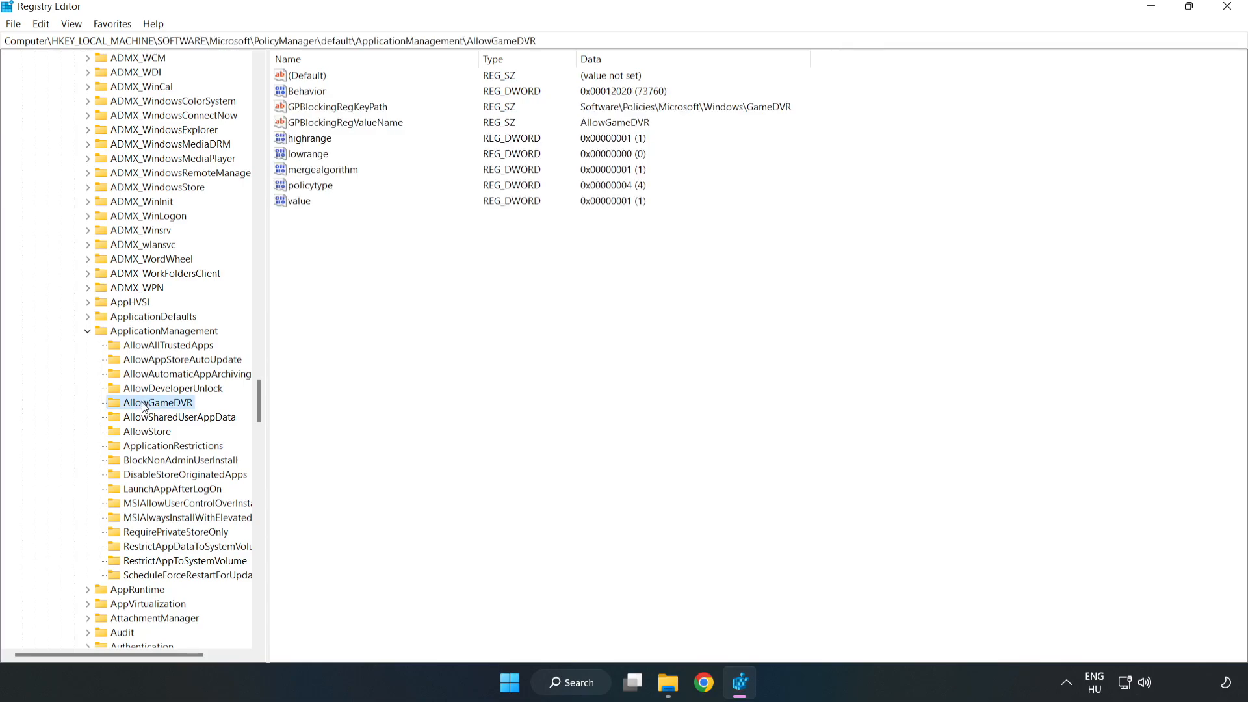
# Step: Set the data of the DWORD named "value" in AllowGameDVR to 0 and close Registry Editor
pyautogui.click(294, 202)
pyautogui.rightClick(308, 208)
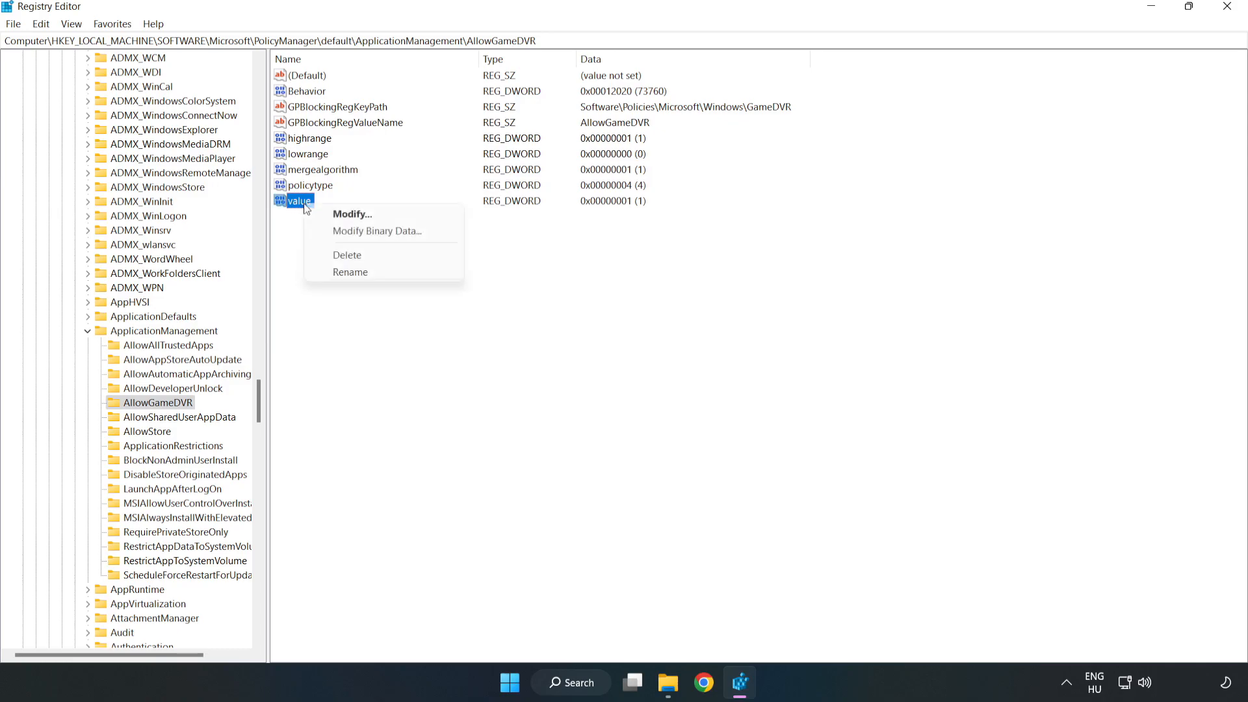
pyautogui.click(358, 216)
pyautogui.moveTo(230, 85); pyautogui.dragTo(635, 258)
pyautogui.press('BackSpace')
pyautogui.write('0')
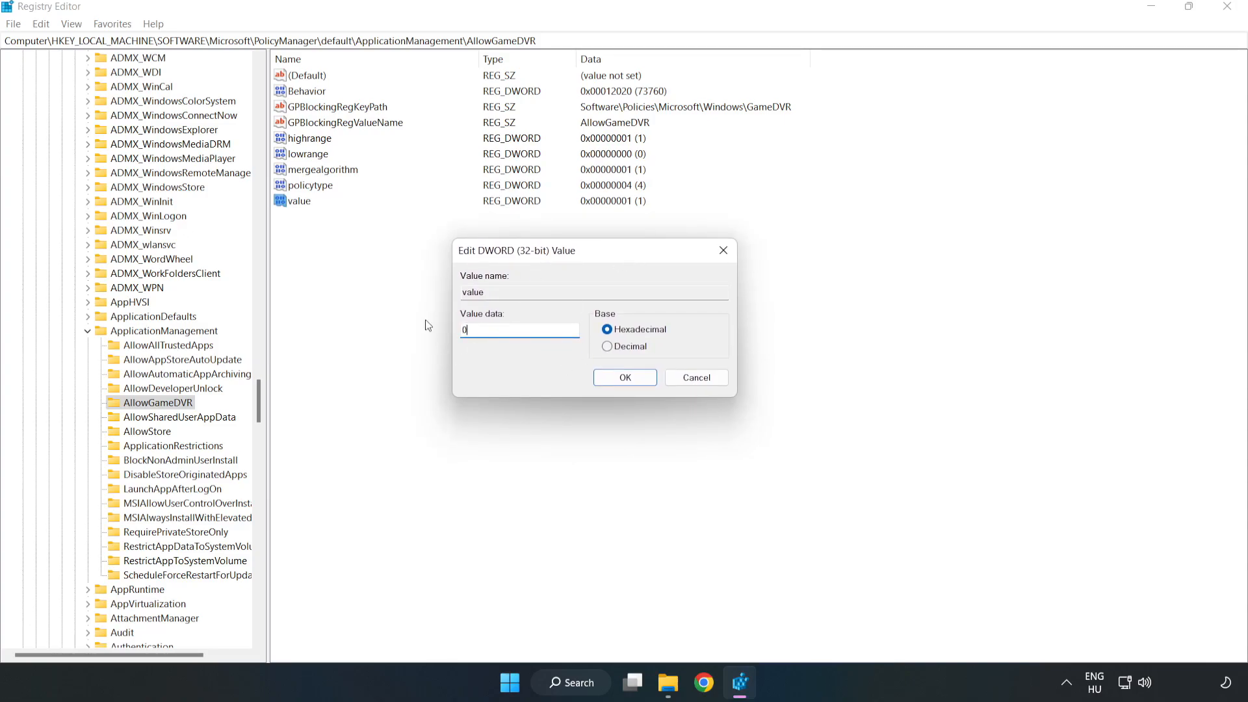
pyautogui.click(624, 377)
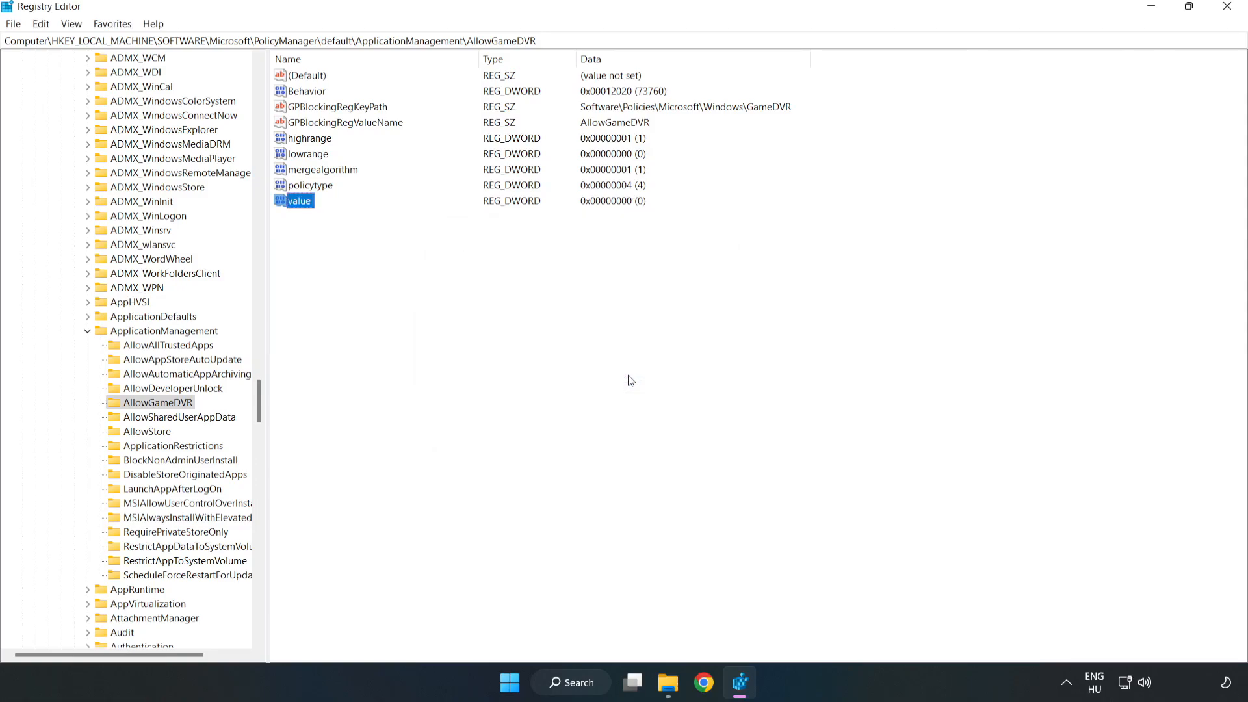
pyautogui.click(1228, 13)
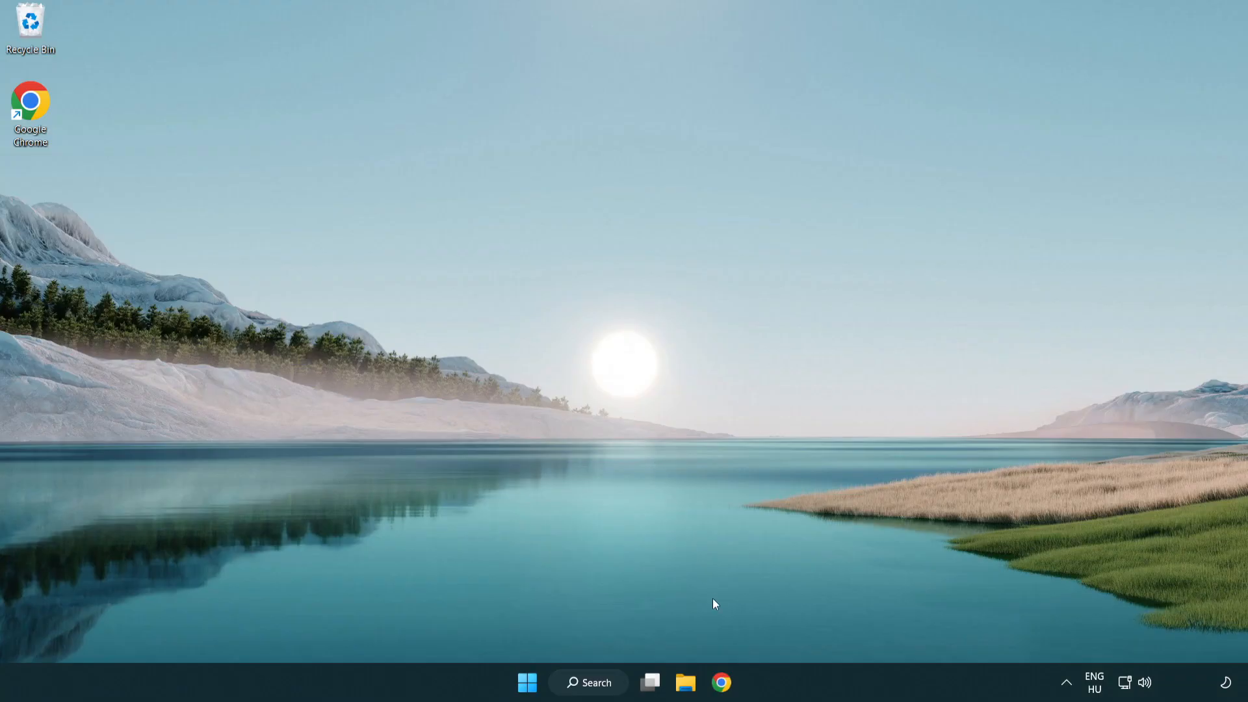
# Step: Switch to Google Chrome, download the DirectX End-User Runtime Web Installer from Microsoft, and run dxwebsetup.exe
pyautogui.click(722, 689)
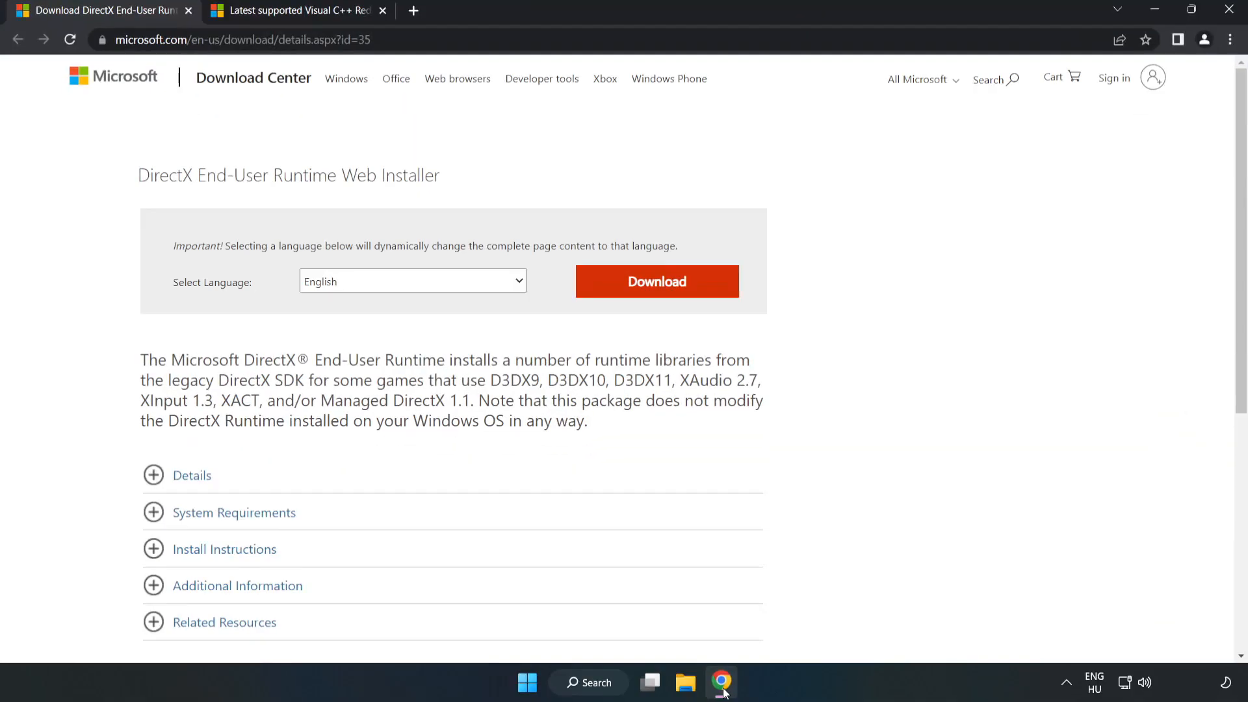
pyautogui.moveTo(404, 35); pyautogui.dragTo(317, 40)
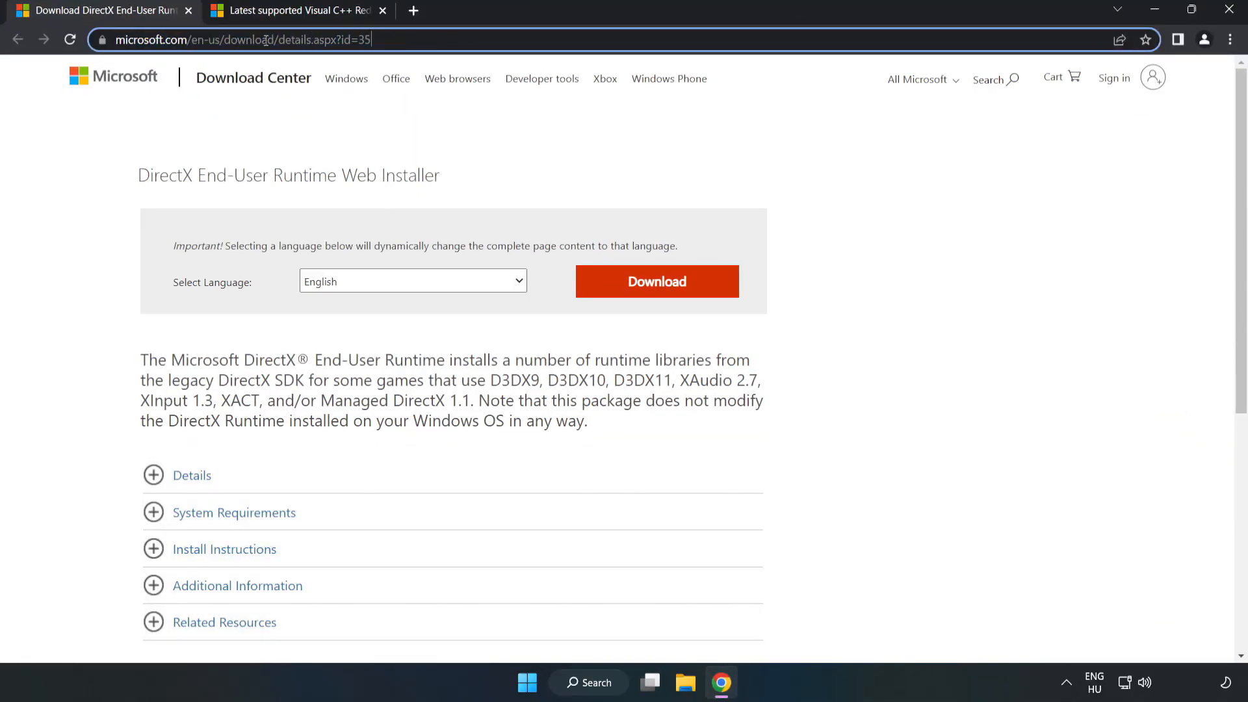
pyautogui.click(506, 154)
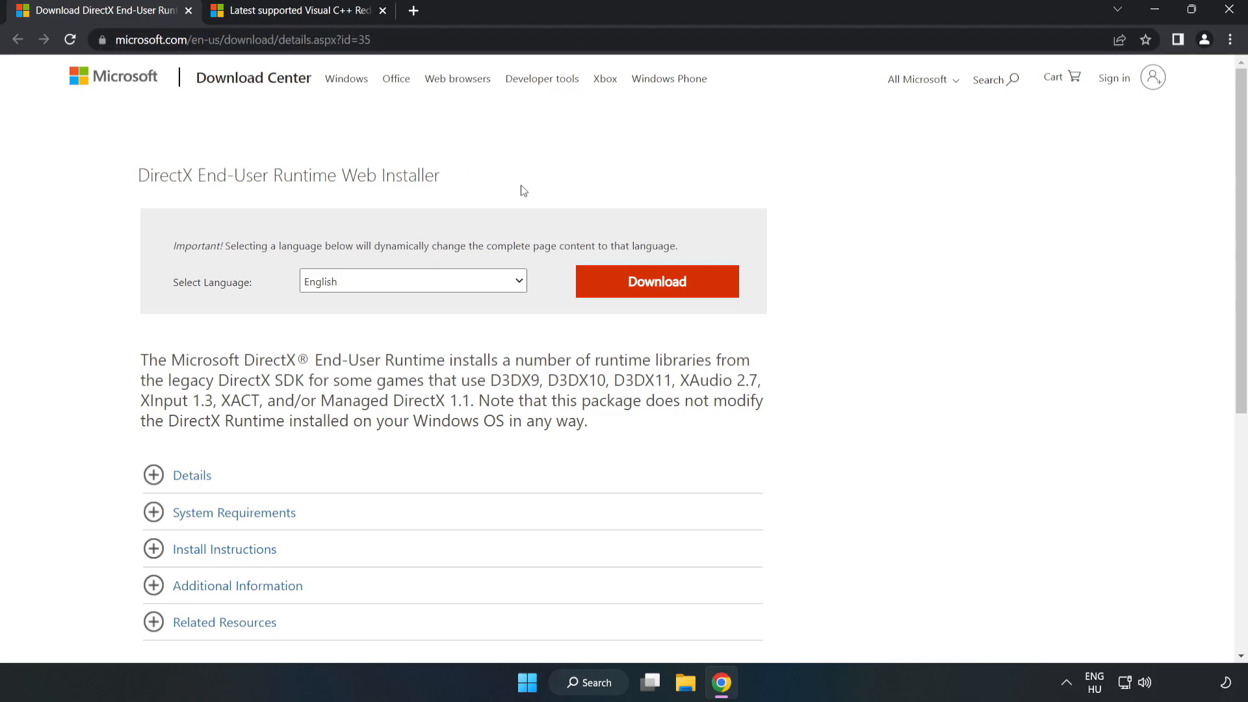
pyautogui.click(666, 297)
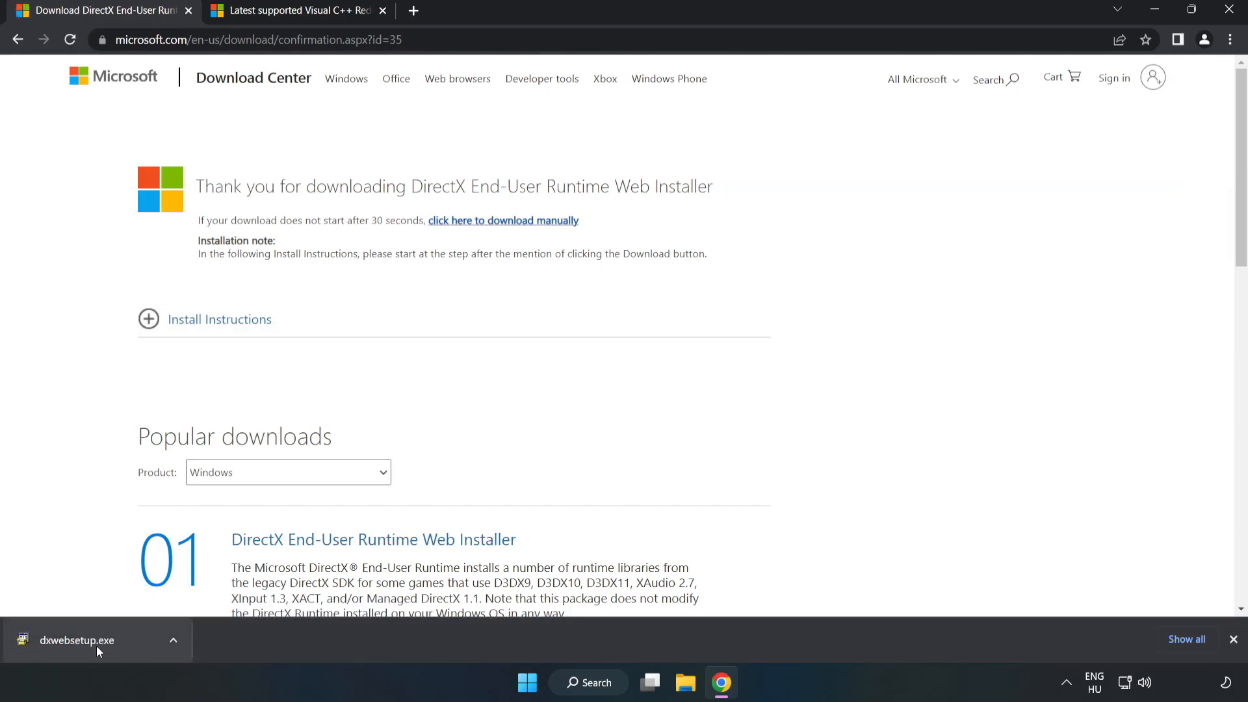
pyautogui.click(127, 644)
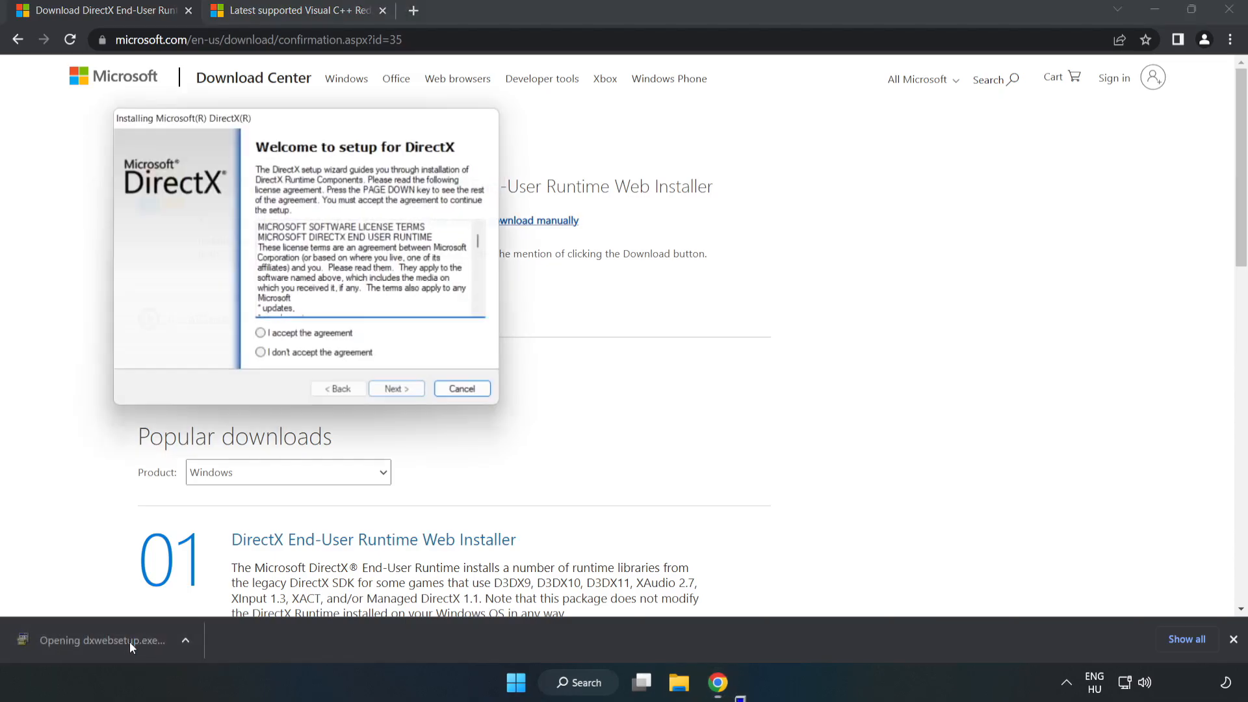
# Step: Move the DirectX setup window towards the middle, go through the license terms, and accept the agreement
pyautogui.moveTo(279, 115); pyautogui.dragTo(605, 188)
pyautogui.moveTo(803, 314); pyautogui.dragTo(804, 393)
pyautogui.click(576, 401)
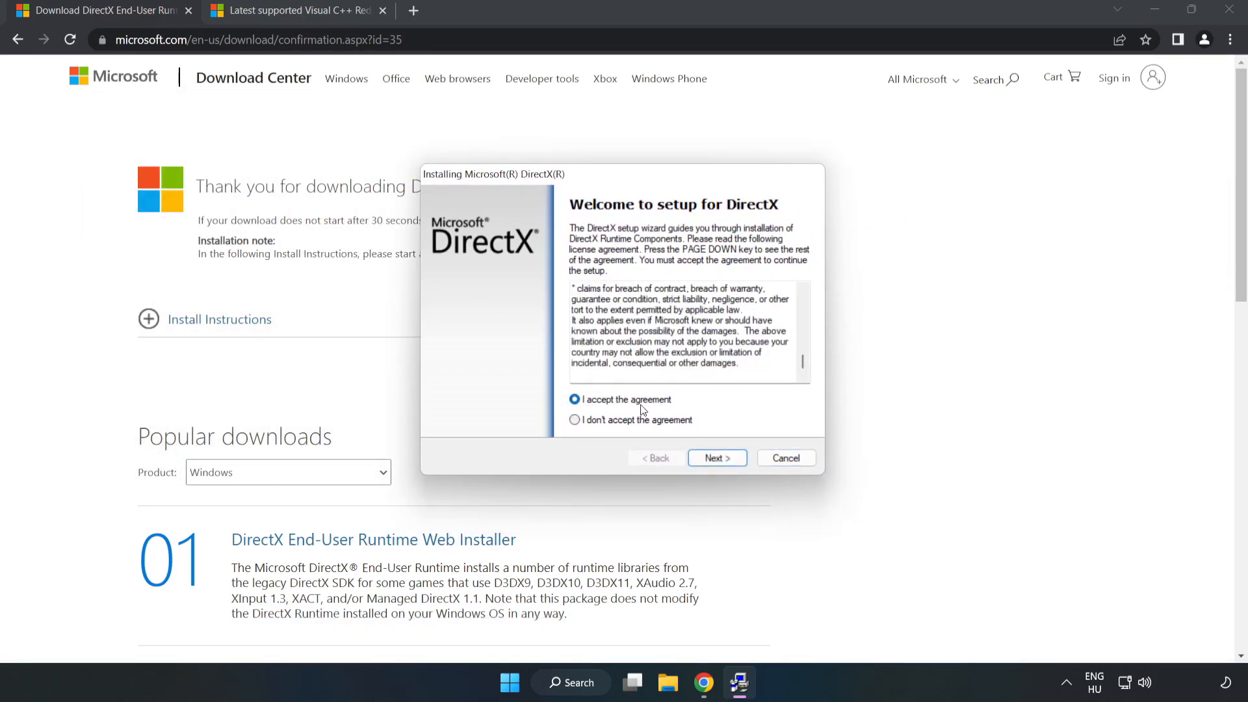
# Step: Complete the DirectX setup without installing the Bing Bar, and close the DirectX download page
pyautogui.click(722, 459)
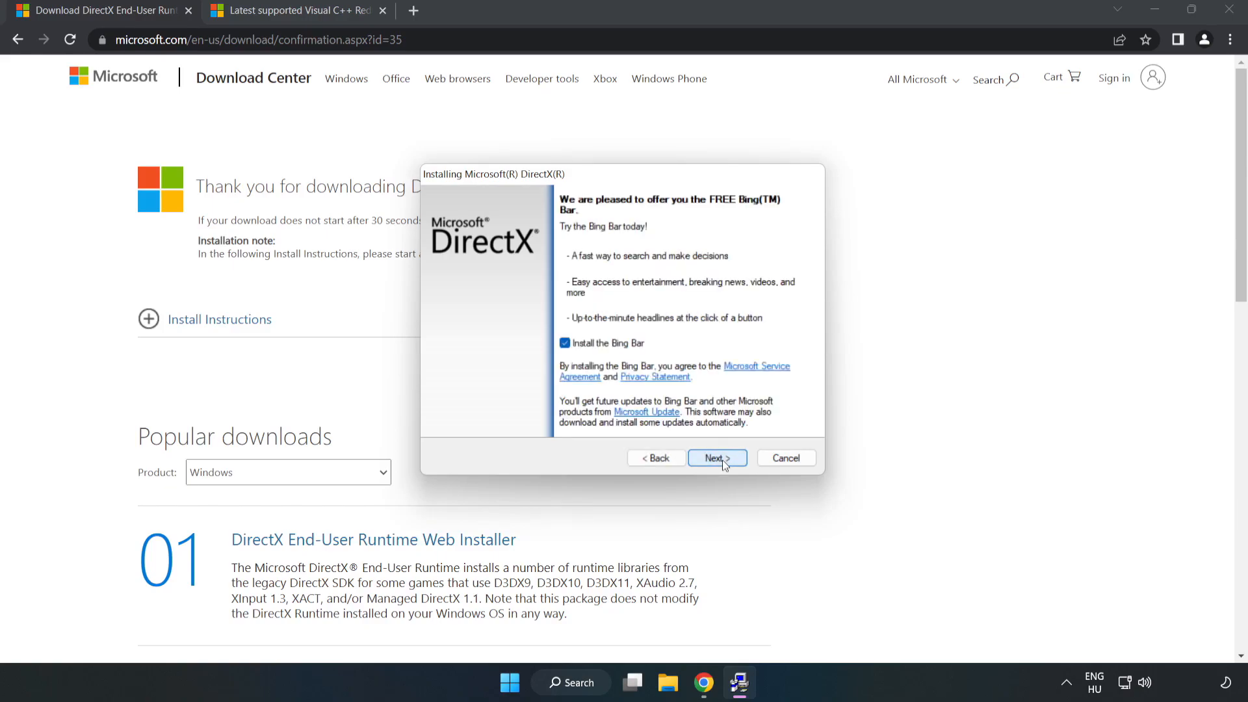
pyautogui.click(564, 344)
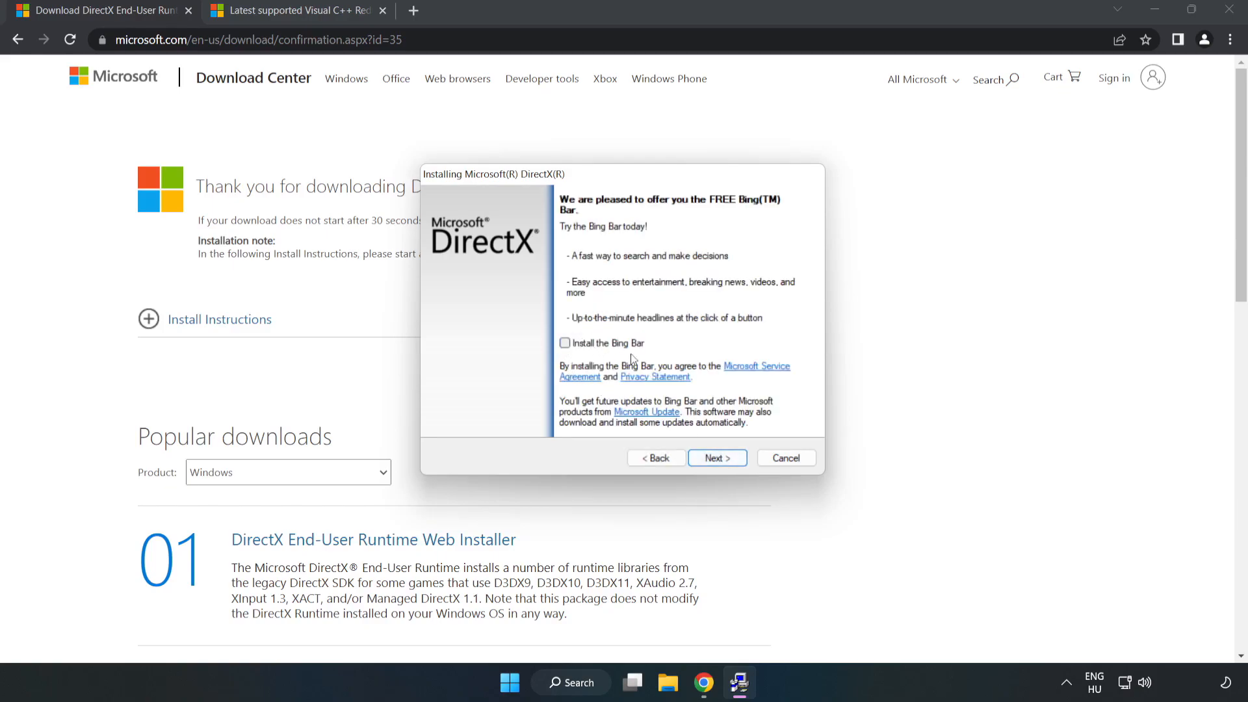
pyautogui.click(720, 457)
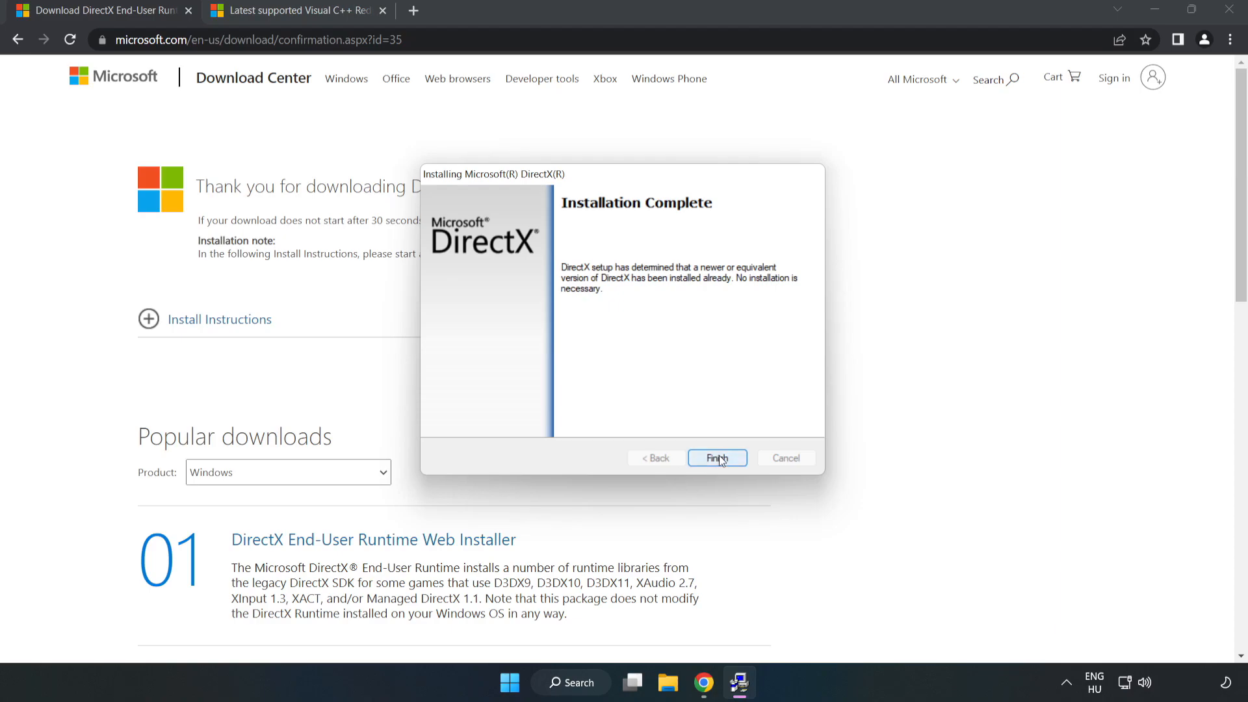
pyautogui.click(717, 458)
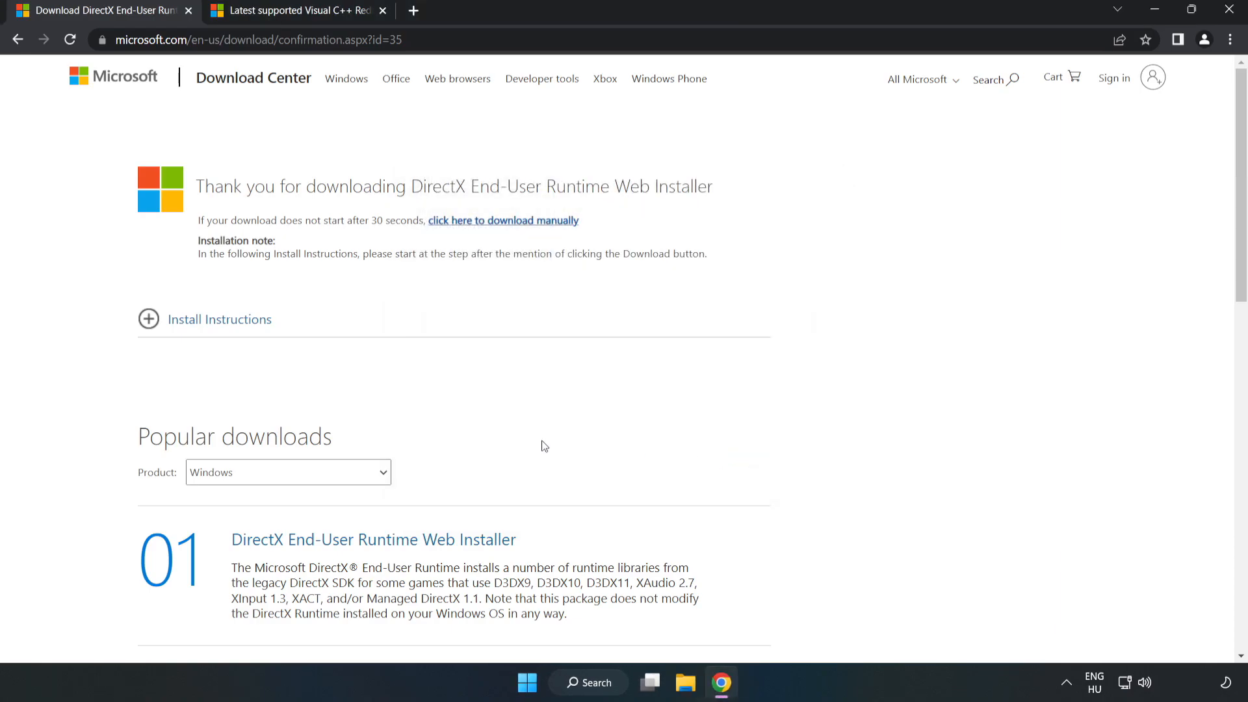
pyautogui.click(187, 11)
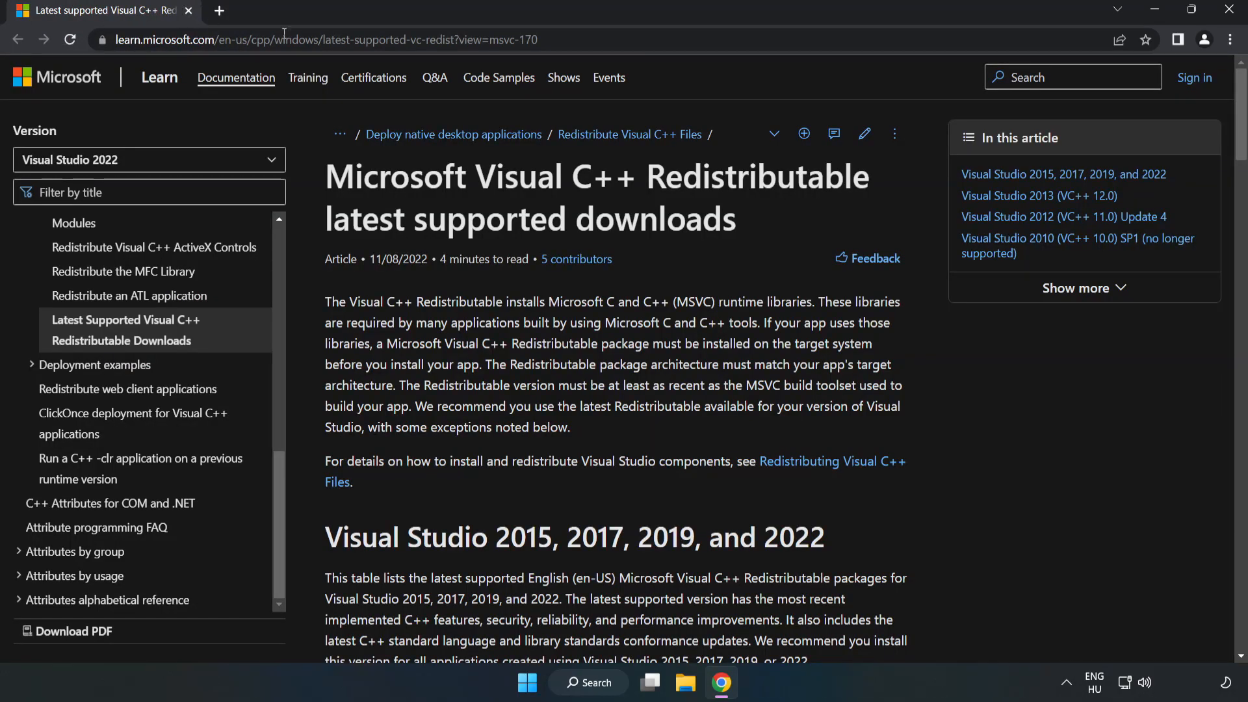
# Step: Download the ARM64, X86 and X64 Visual C++ Redistributable packages for Visual Studio 2015–2022, allowing the site to download multiple files
pyautogui.click(264, 39)
pyautogui.click(574, 39)
pyautogui.click(645, 208)
pyautogui.moveTo(1242, 140); pyautogui.dragTo(1241, 166)
pyautogui.scroll(-4, 1092, 244)
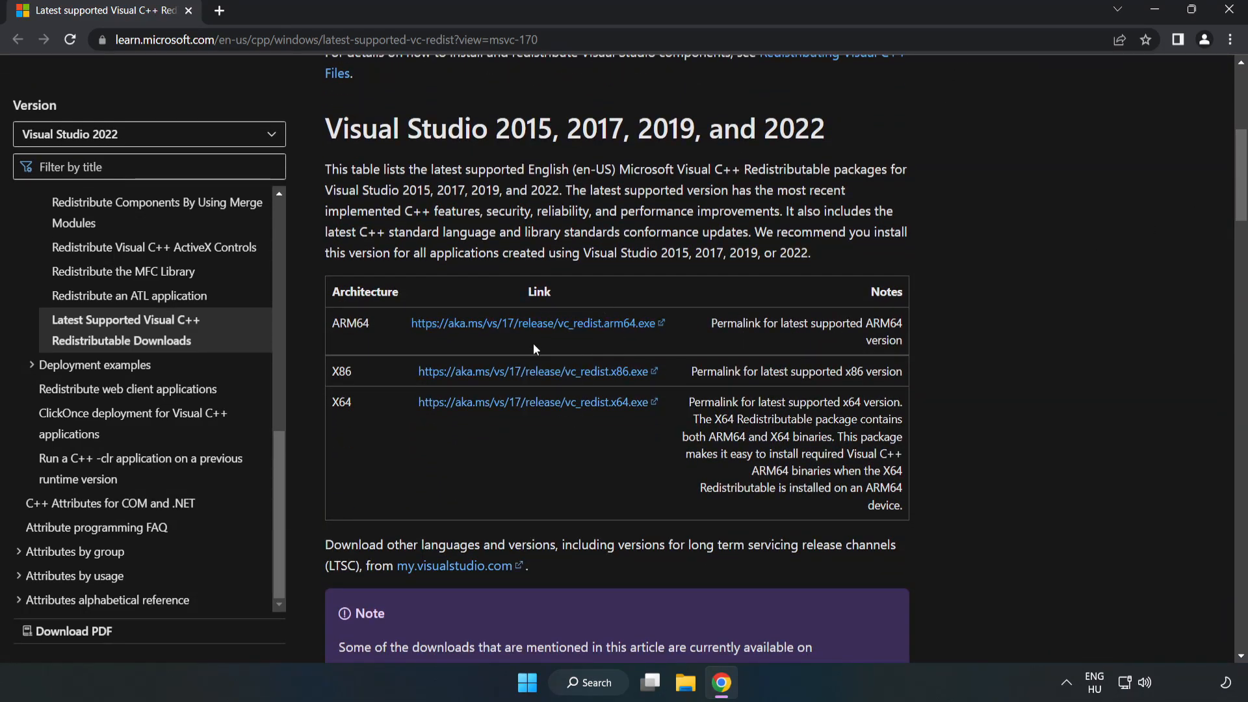
pyautogui.click(534, 324)
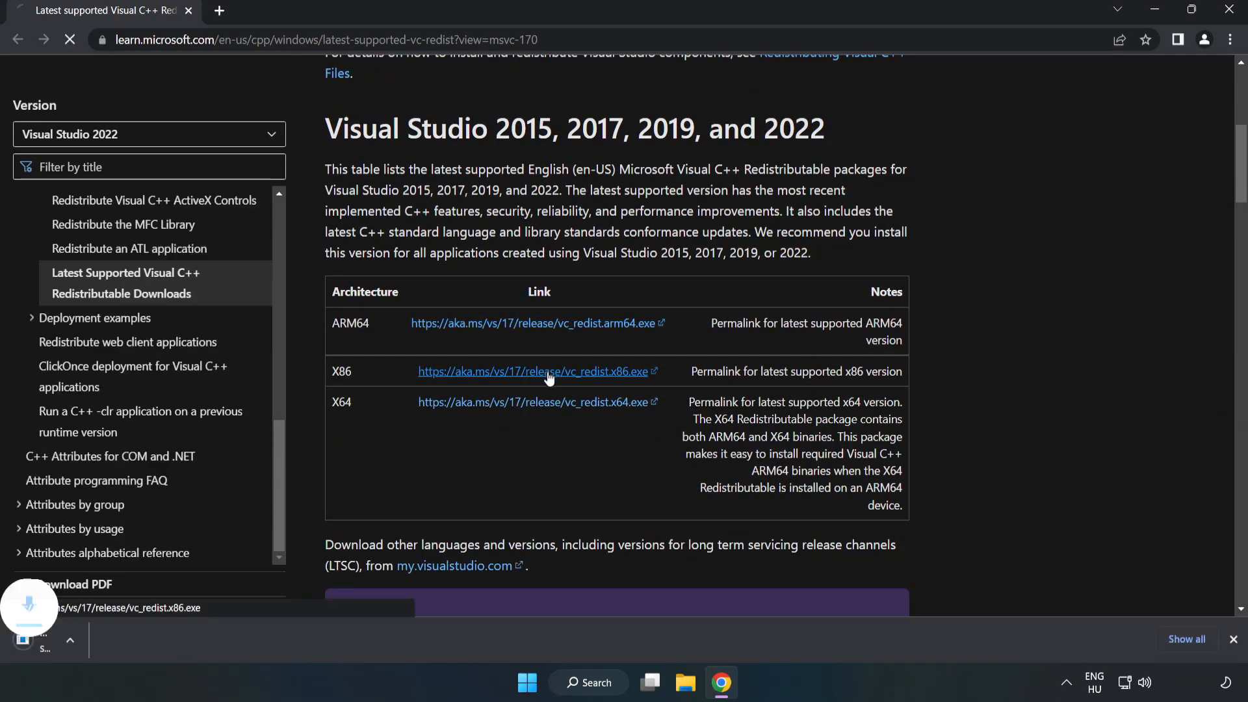
pyautogui.click(549, 373)
pyautogui.click(551, 403)
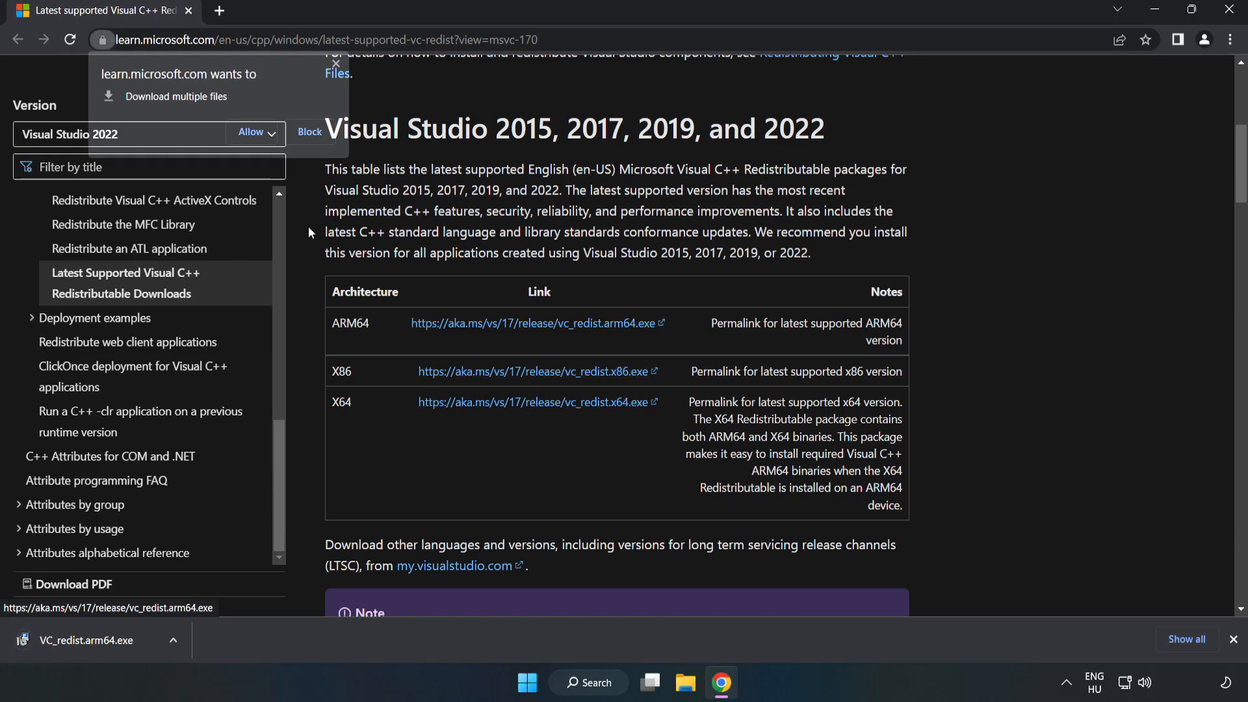
pyautogui.click(250, 132)
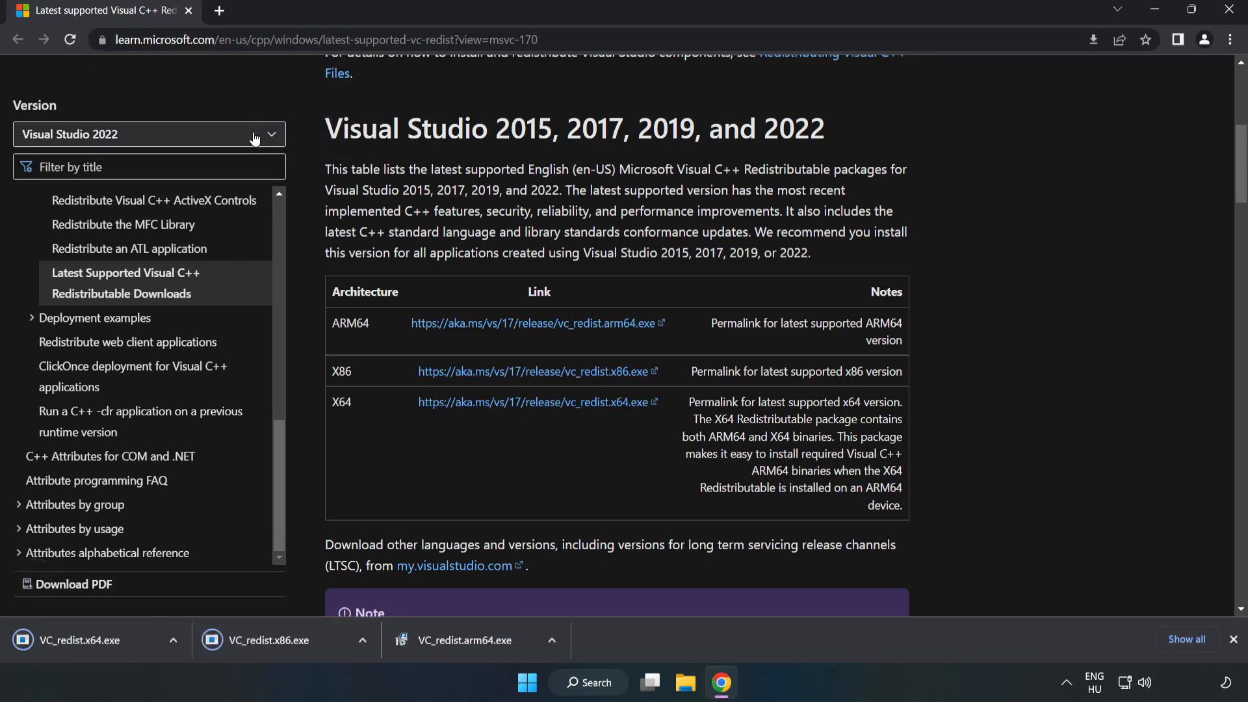
# Step: Try to install VC_redist.arm64.exe, going through and agreeing to the license terms, and close its setup
pyautogui.click(478, 645)
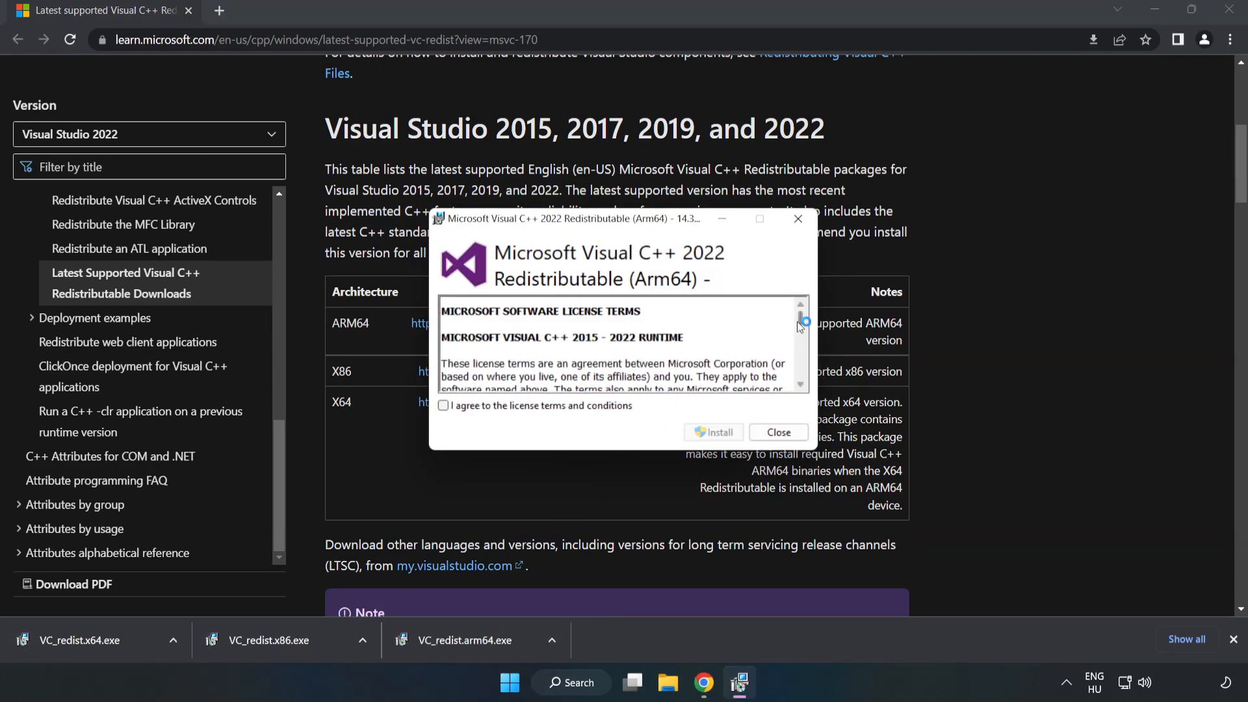
pyautogui.moveTo(800, 319); pyautogui.dragTo(800, 372)
pyautogui.click(544, 406)
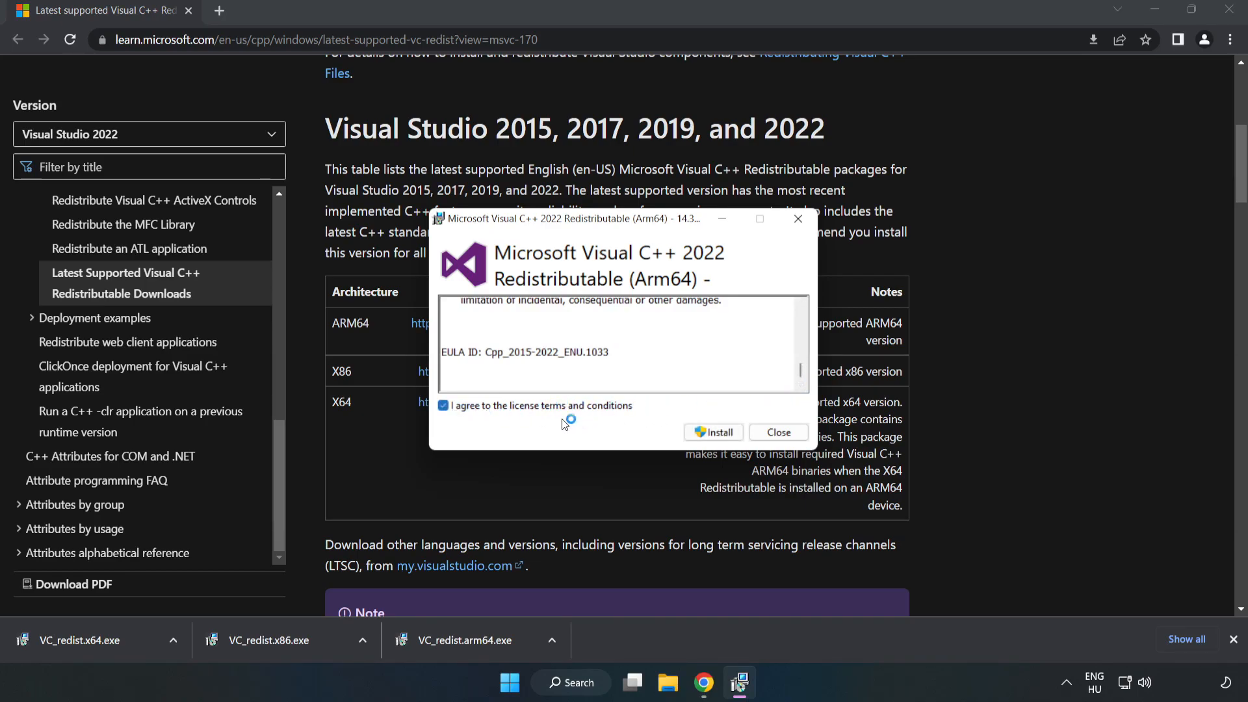
pyautogui.click(715, 441)
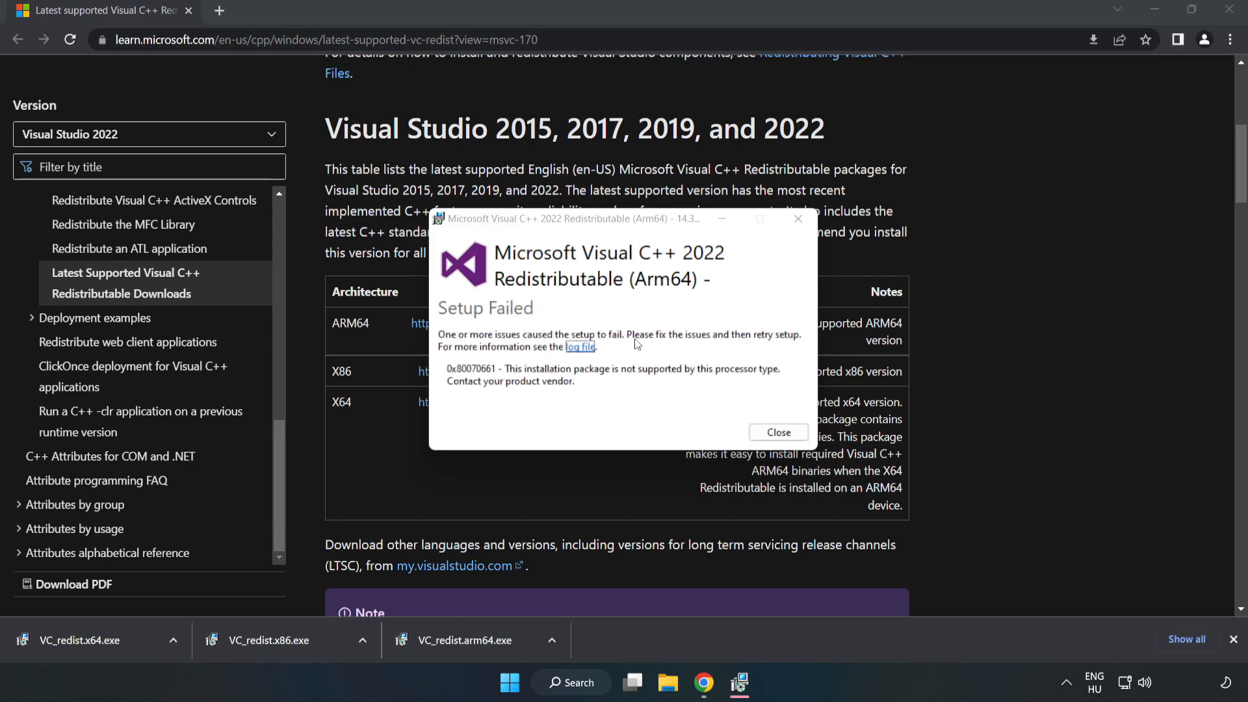
pyautogui.click(779, 432)
# Step: Install VC_redist.x86.exe and VC_redist.x64.exe, closing each setup without restarting the computer from it
pyautogui.click(297, 641)
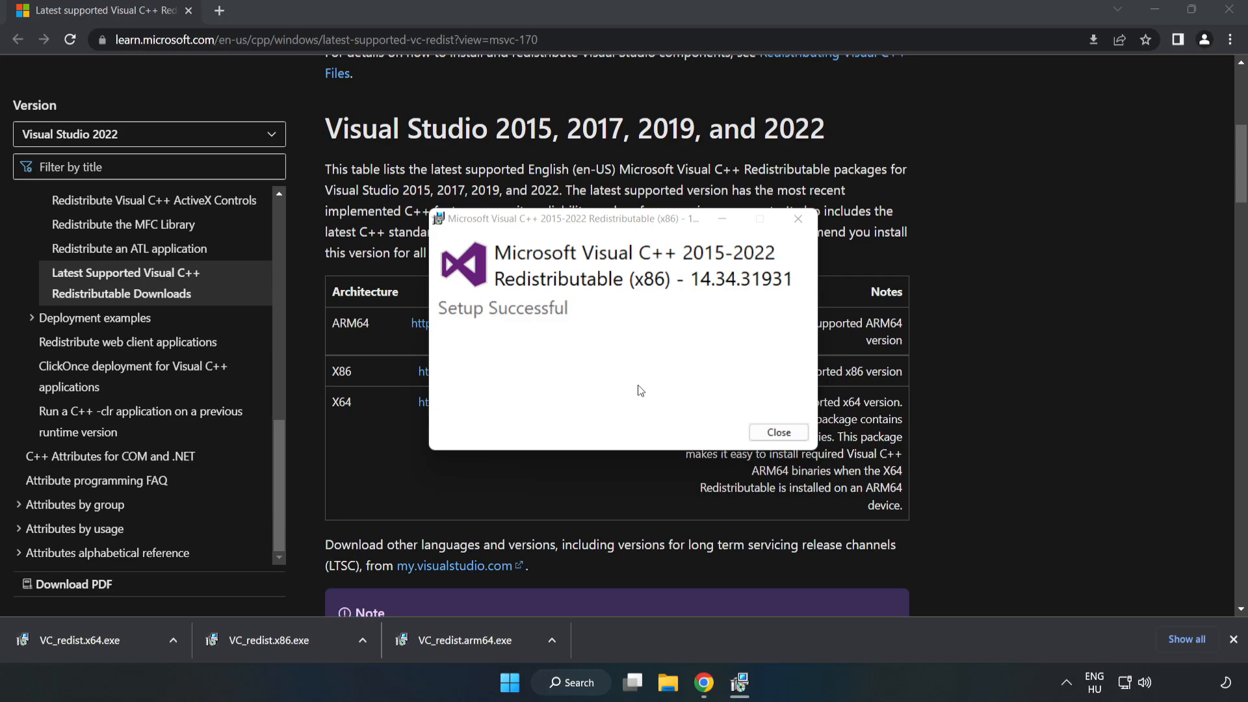
pyautogui.click(779, 432)
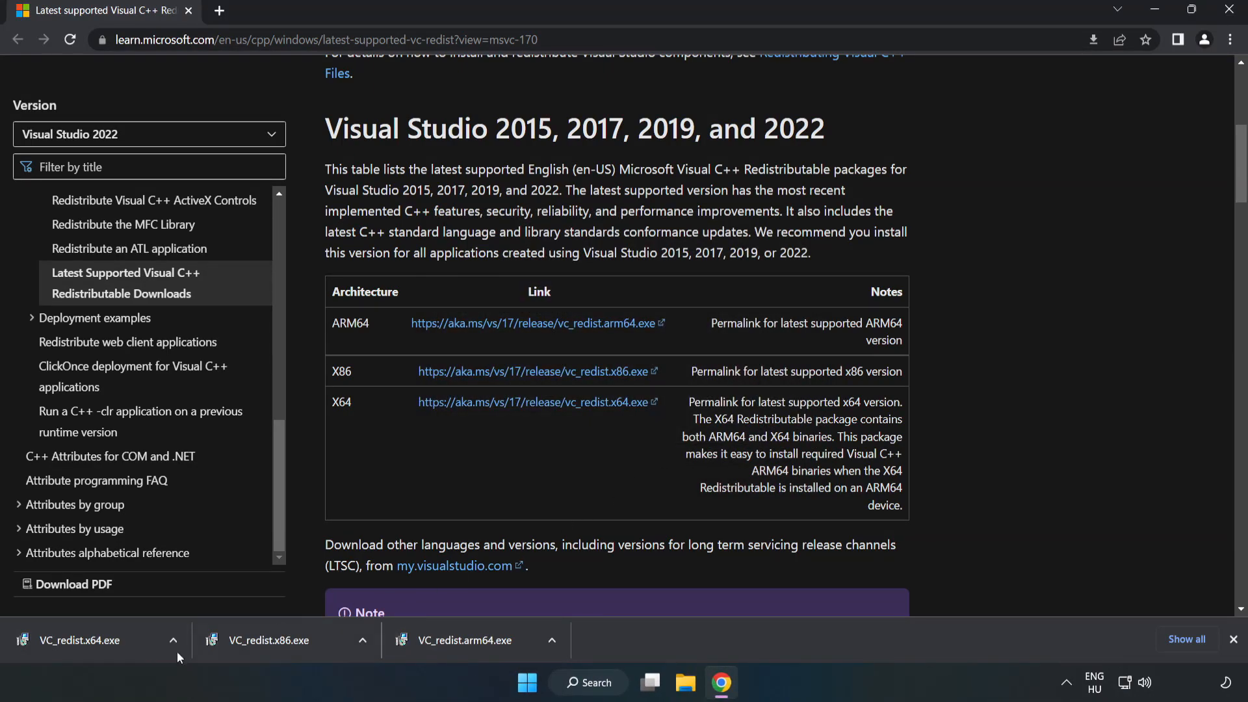
pyautogui.click(68, 639)
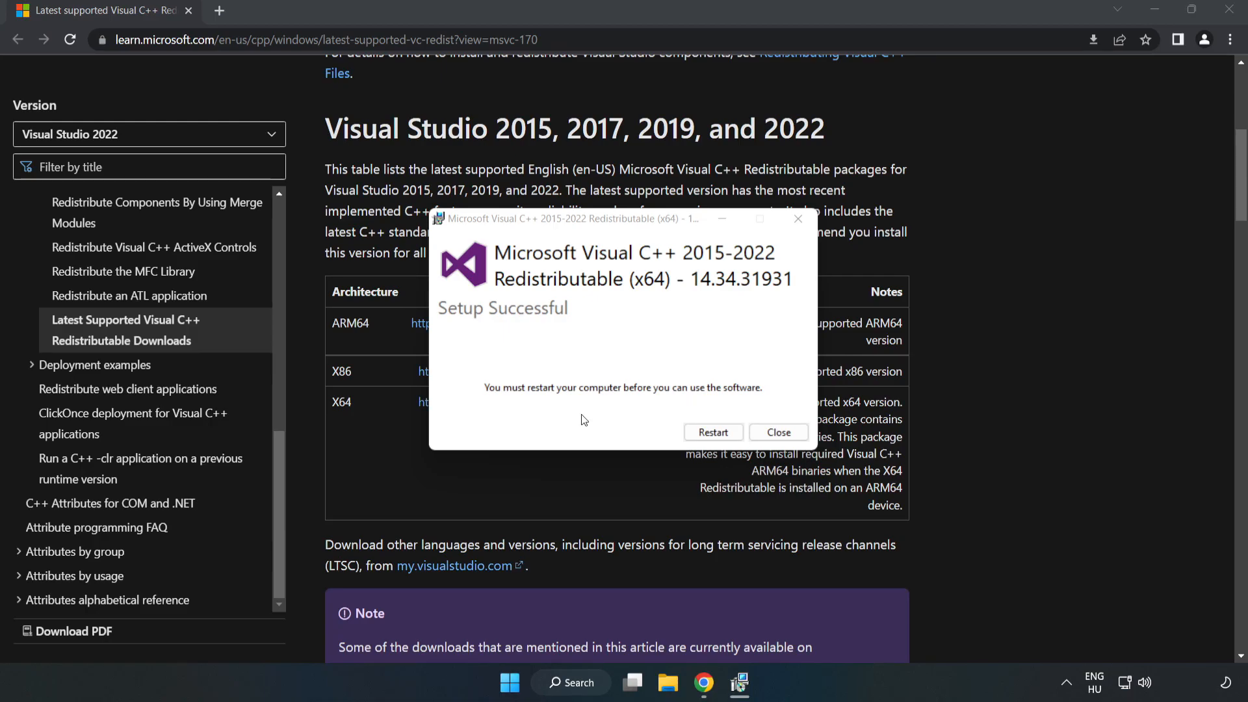
pyautogui.click(778, 432)
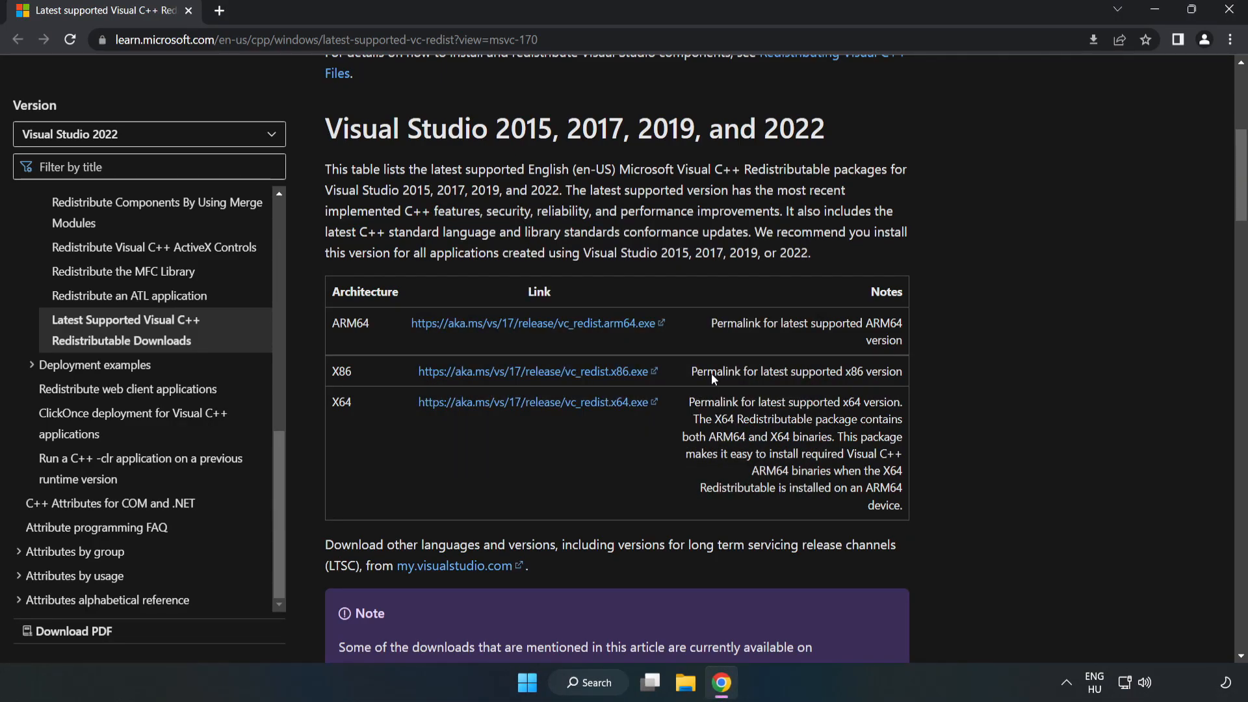
# Step: Close the browser and bring up the power options for restarting the computer
pyautogui.click(1230, 14)
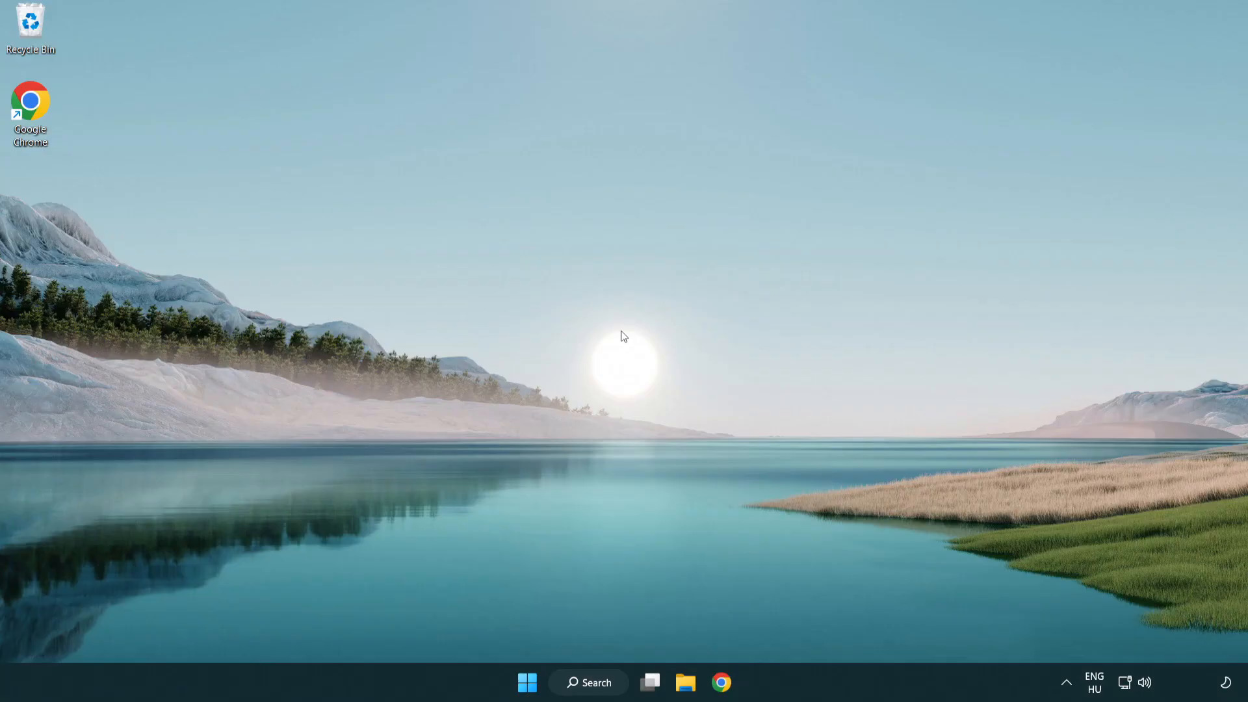
pyautogui.click(530, 691)
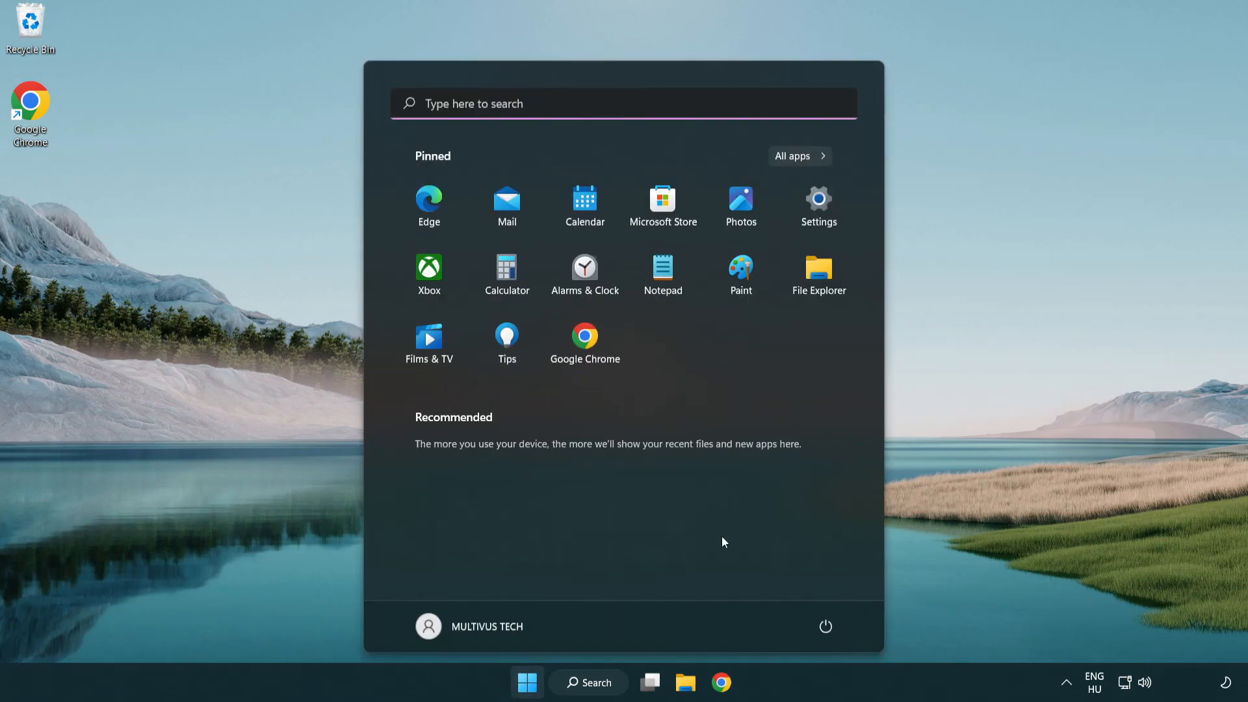
pyautogui.click(836, 635)
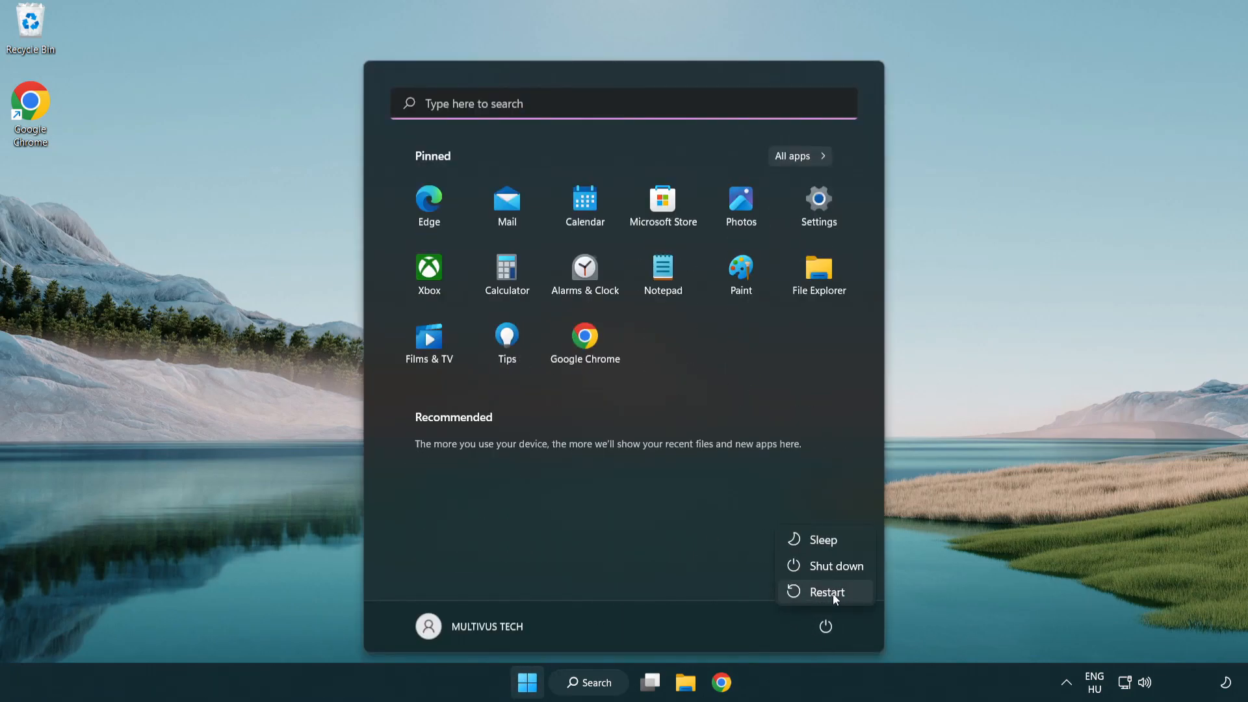